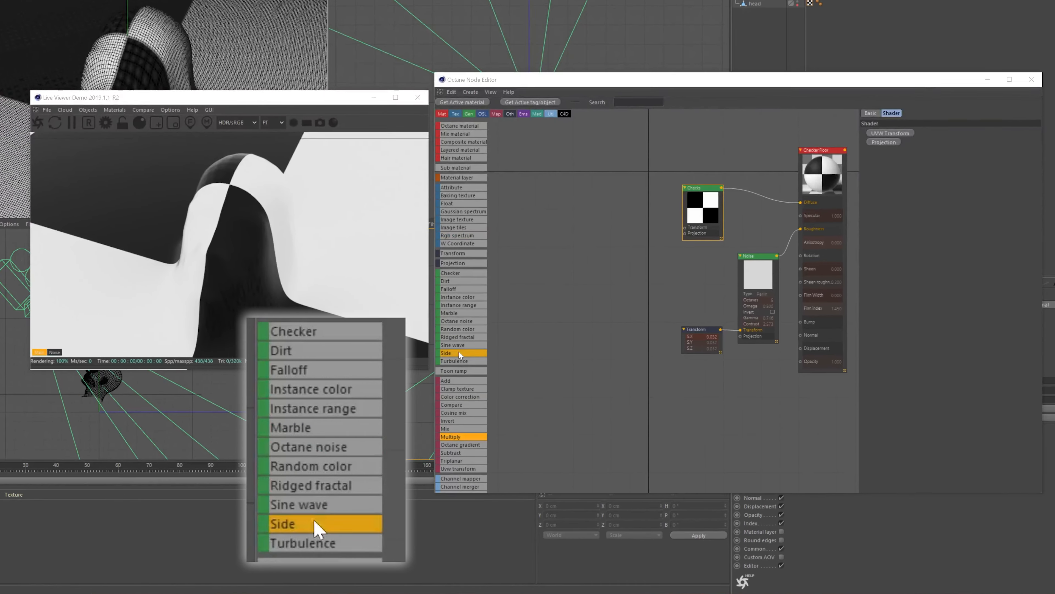
Feed the Checker Floor's Diffuse from the Octane noise, add a UVW Transform to it, and set gamma to about 0.574 and contrast to about 45.68
{"action": "left_click_drag", "start_coordinate": [615, 127], "coordinate": [803, 190]}
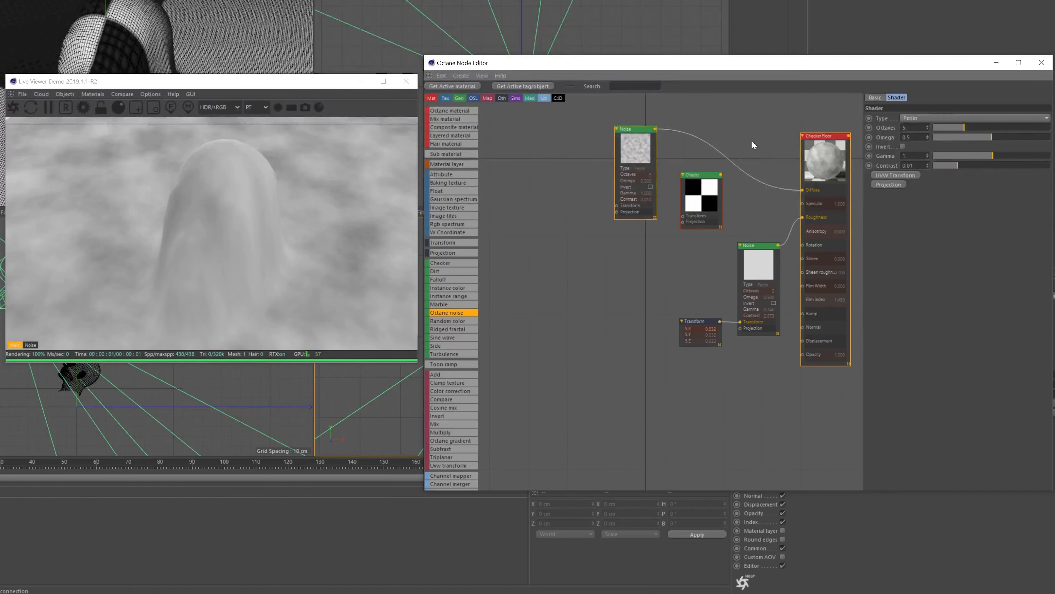
{"action": "left_click", "coordinate": [878, 173]}
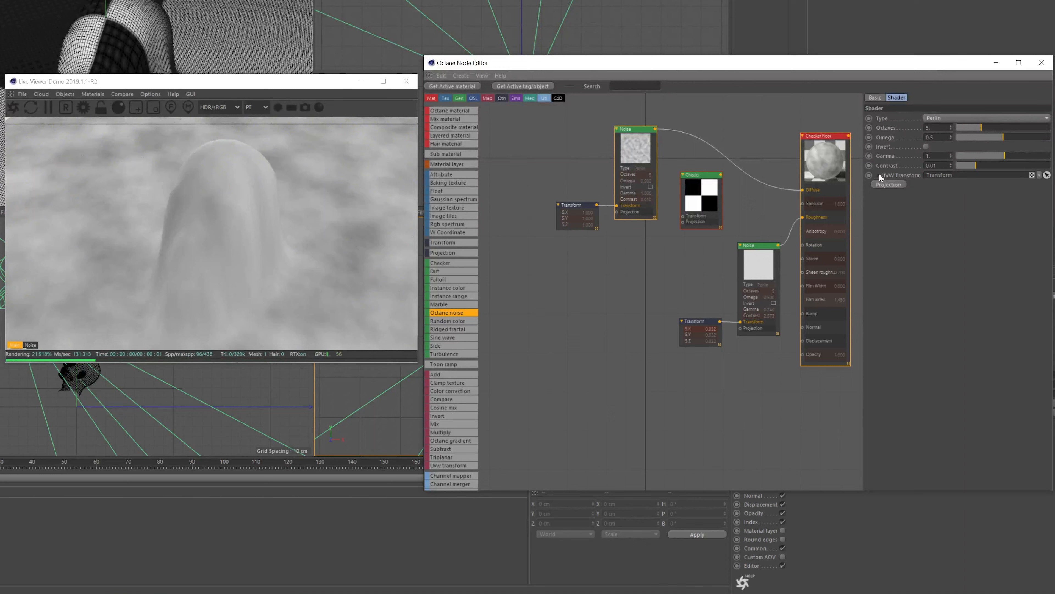
{"action": "left_click_drag", "start_coordinate": [974, 166], "coordinate": [999, 160]}
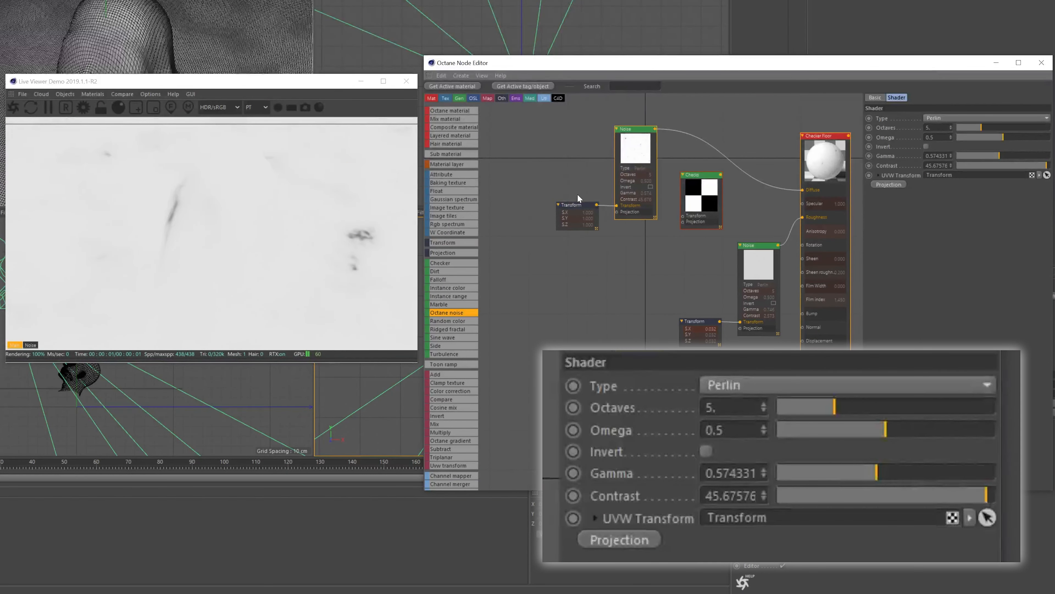
Stretch the noise into streaks by setting its Transform's S.X scale to about 0.0186
{"action": "left_click", "coordinate": [572, 207]}
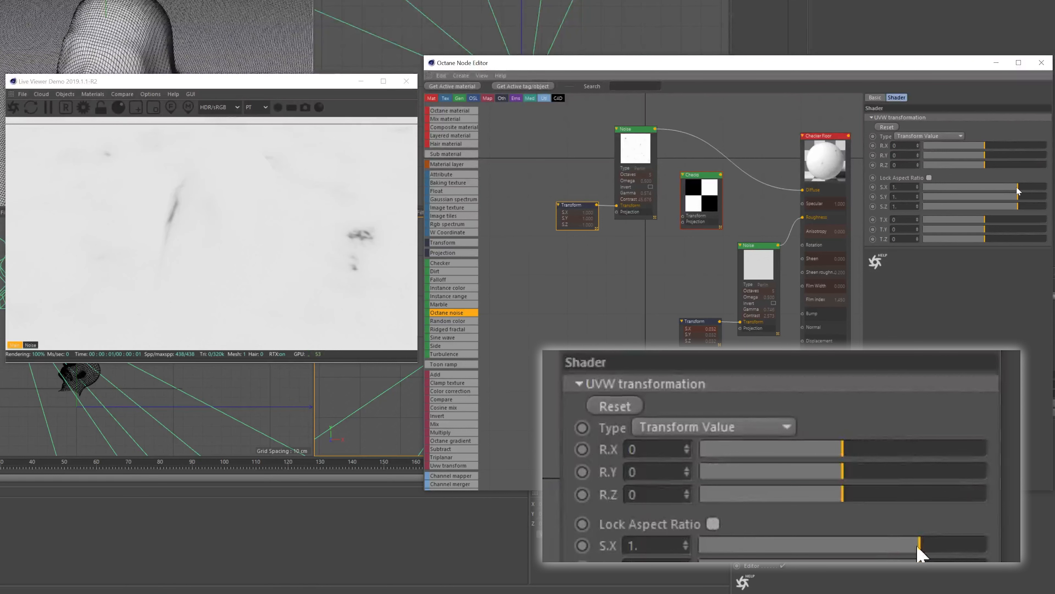
{"action": "left_click_drag", "start_coordinate": [1018, 190], "coordinate": [963, 196]}
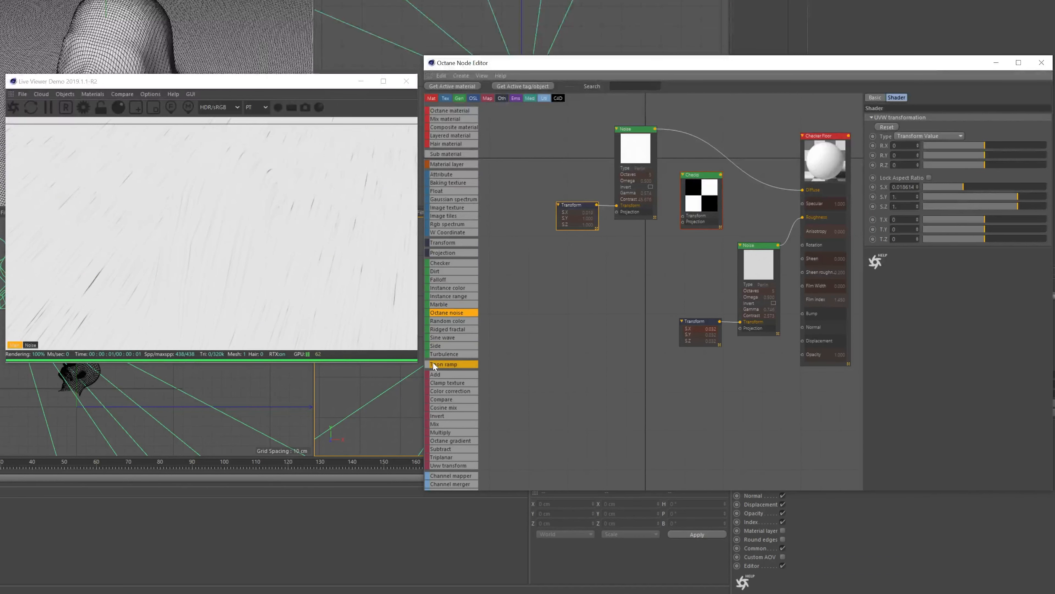
Add a Mix texture node above Checks and move the diffuse Noise and its Transform aside to make room
{"action": "left_click_drag", "start_coordinate": [457, 424], "coordinate": [693, 106]}
{"action": "left_click_drag", "start_coordinate": [637, 131], "coordinate": [626, 135]}
{"action": "left_click_drag", "start_coordinate": [573, 205], "coordinate": [544, 214]}
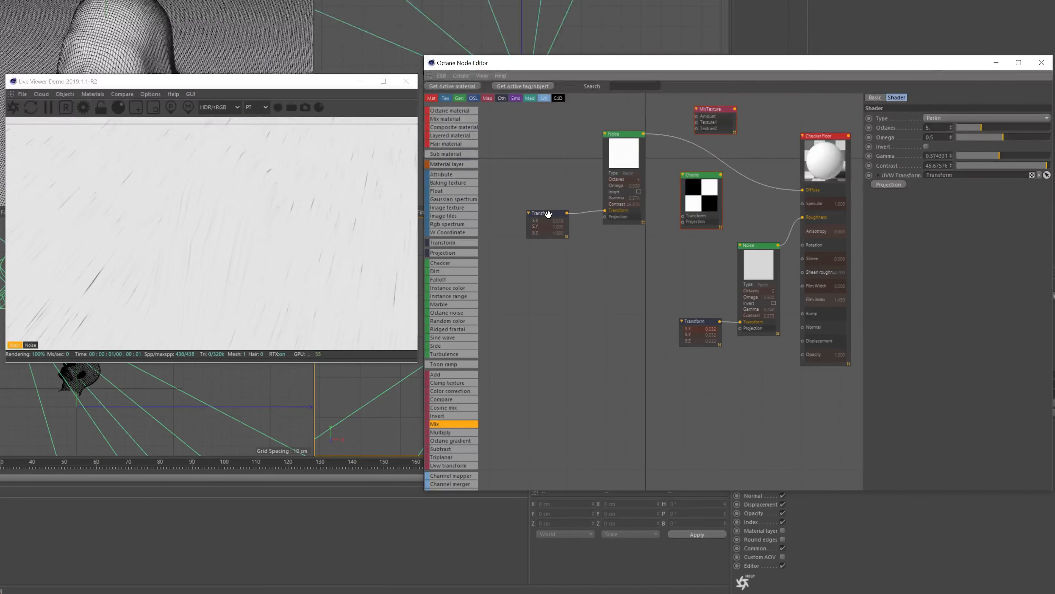
{"action": "mouse_move", "coordinate": [630, 137]}
{"action": "left_mouse_down"}
{"action": "mouse_move", "coordinate": [614, 137]}
{"action": "mouse_move", "coordinate": [619, 151]}
{"action": "left_mouse_up"}
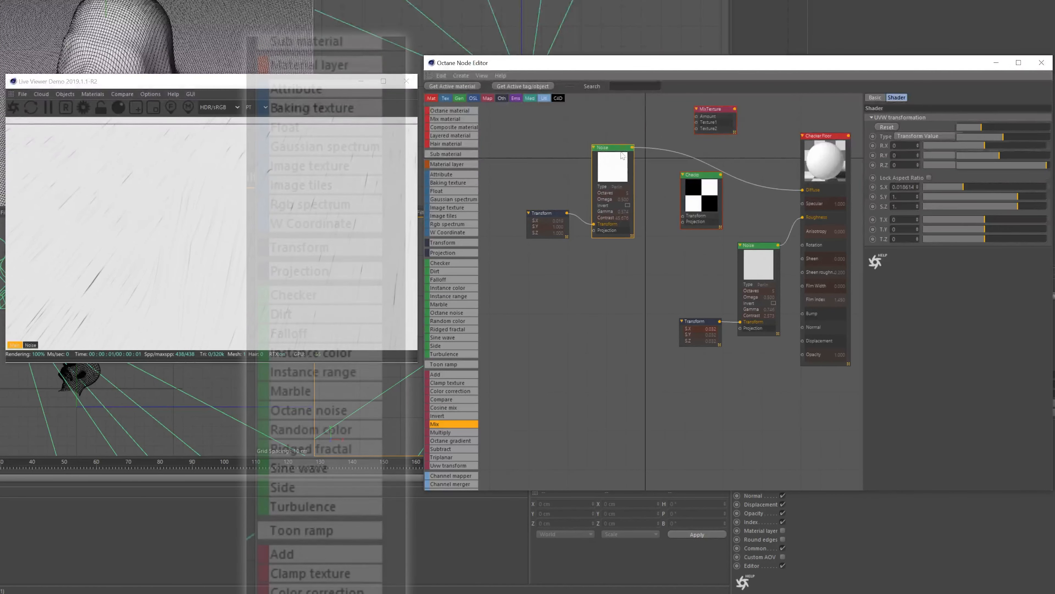
Add an RGB spectrum node beside the MixTexture and set its color to near-black with a V of 7%
{"action": "left_click_drag", "start_coordinate": [447, 223], "coordinate": [633, 108]}
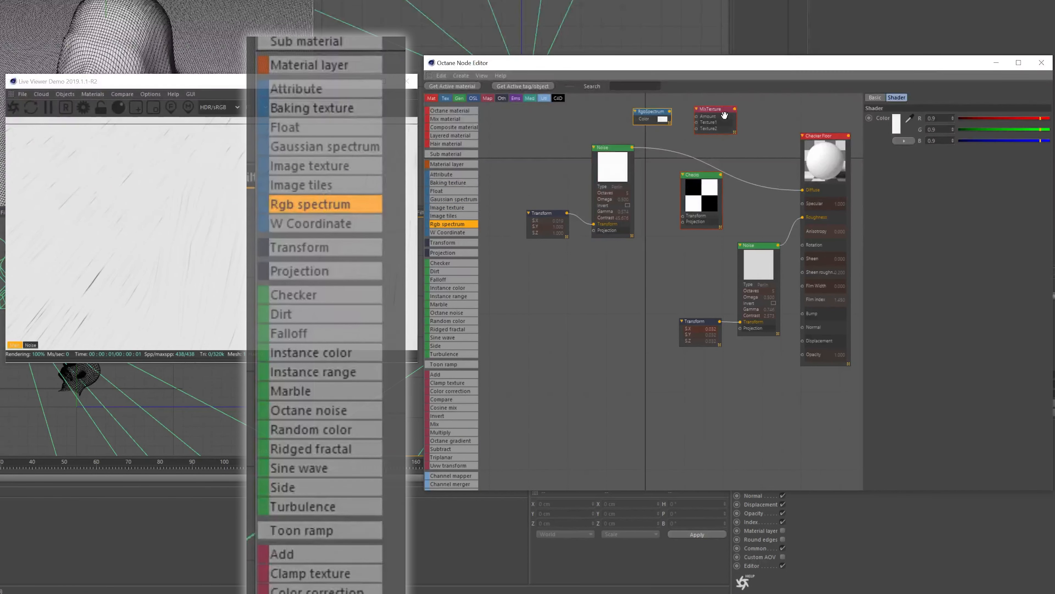
{"action": "left_click", "coordinate": [660, 119]}
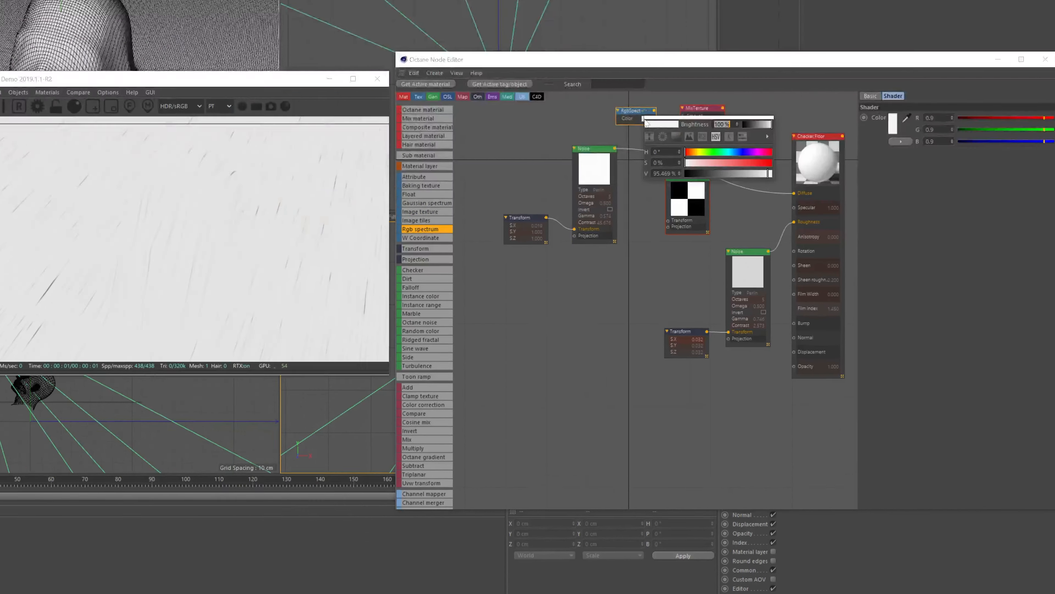
{"action": "left_click", "coordinate": [693, 174]}
{"action": "left_click_drag", "start_coordinate": [520, 209], "coordinate": [511, 206]}
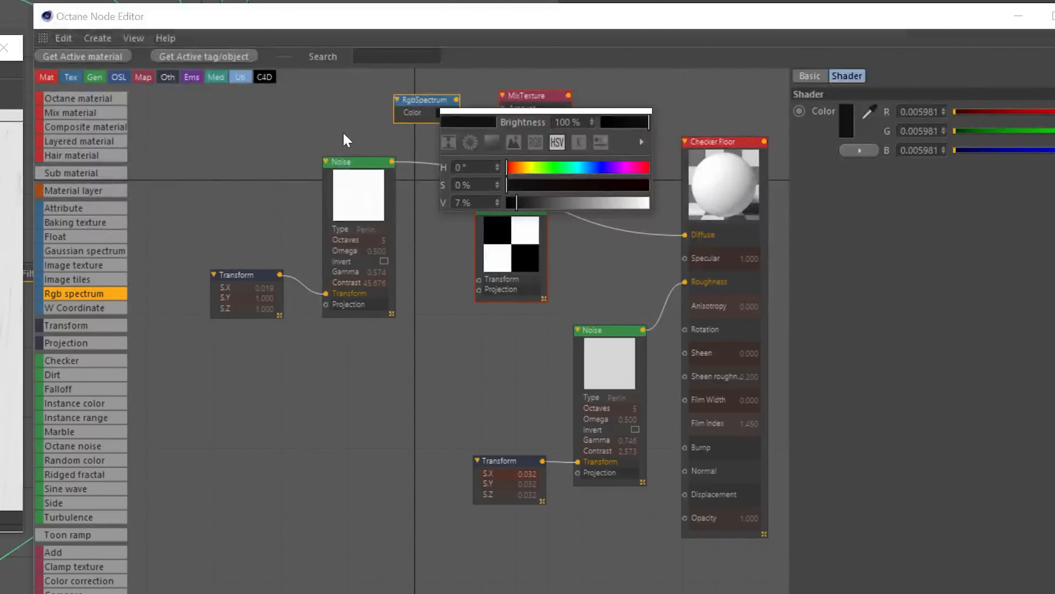
Connect the RGB spectrum to the MixTexture's Texture1, Checks to Texture2, and the MixTexture to the floor's Diffuse
{"action": "left_click_drag", "start_coordinate": [456, 99], "coordinate": [503, 119]}
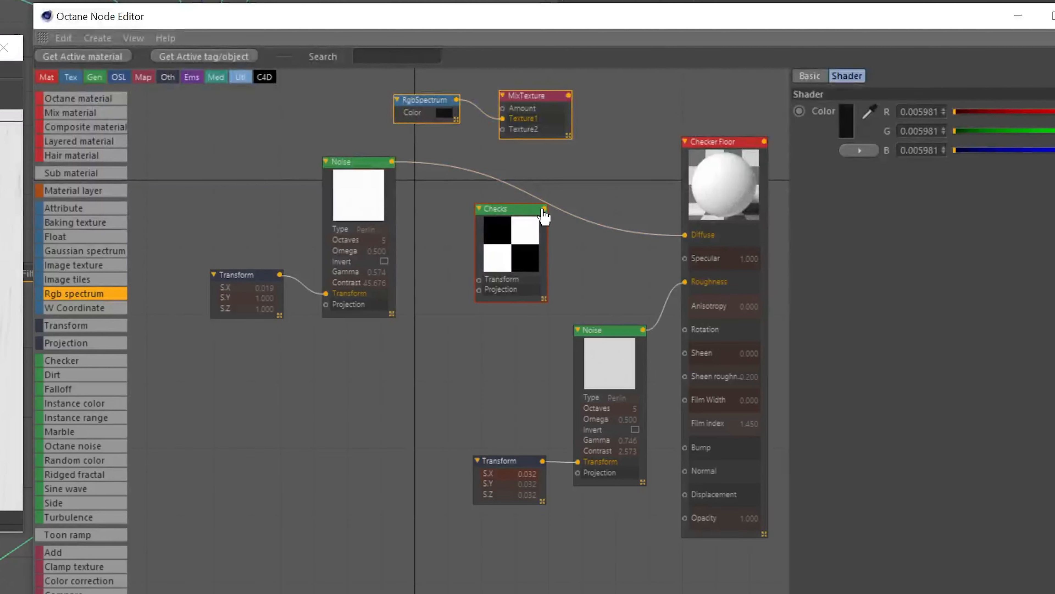
{"action": "left_click_drag", "start_coordinate": [544, 207], "coordinate": [503, 129]}
{"action": "left_click_drag", "start_coordinate": [569, 100], "coordinate": [682, 236]}
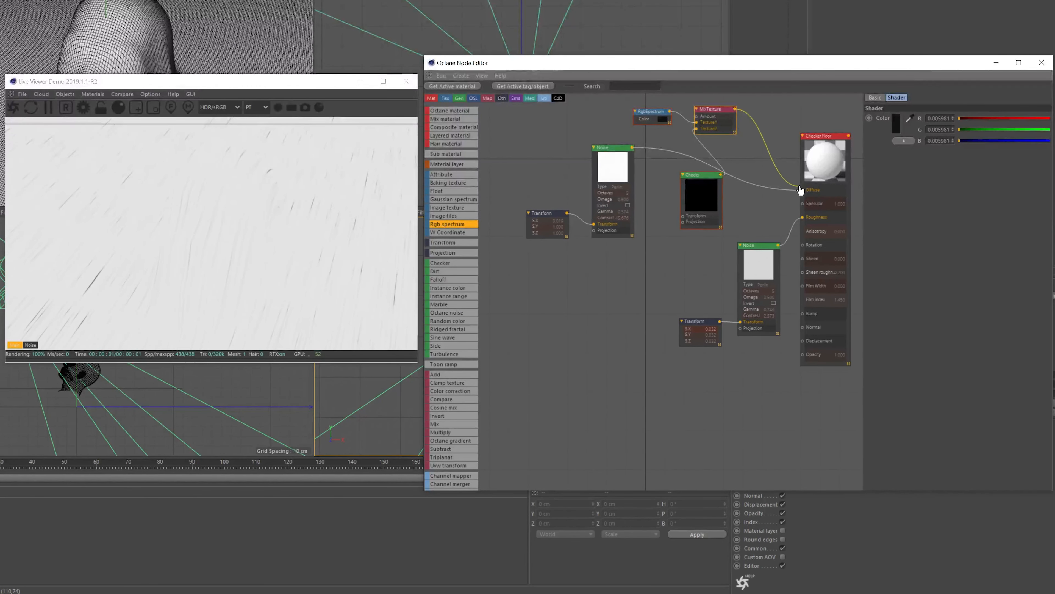
{"action": "left_click_drag", "start_coordinate": [801, 190], "coordinate": [802, 190]}
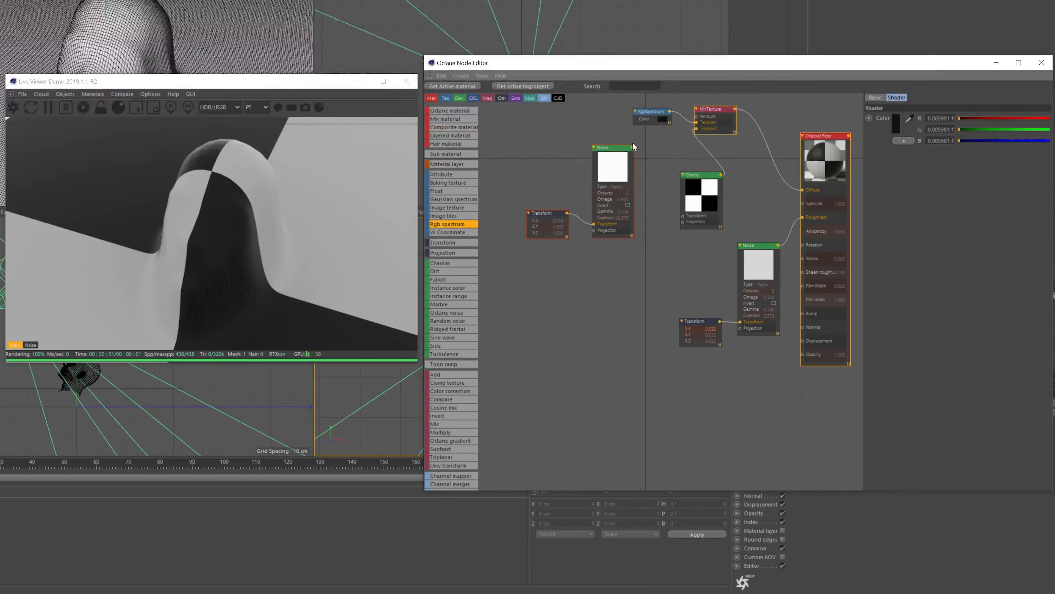
Rearrange the RGB spectrum and streaked Noise nodes, and connect that Noise to the MixTexture's Amount
{"action": "left_click_drag", "start_coordinate": [642, 113], "coordinate": [603, 110]}
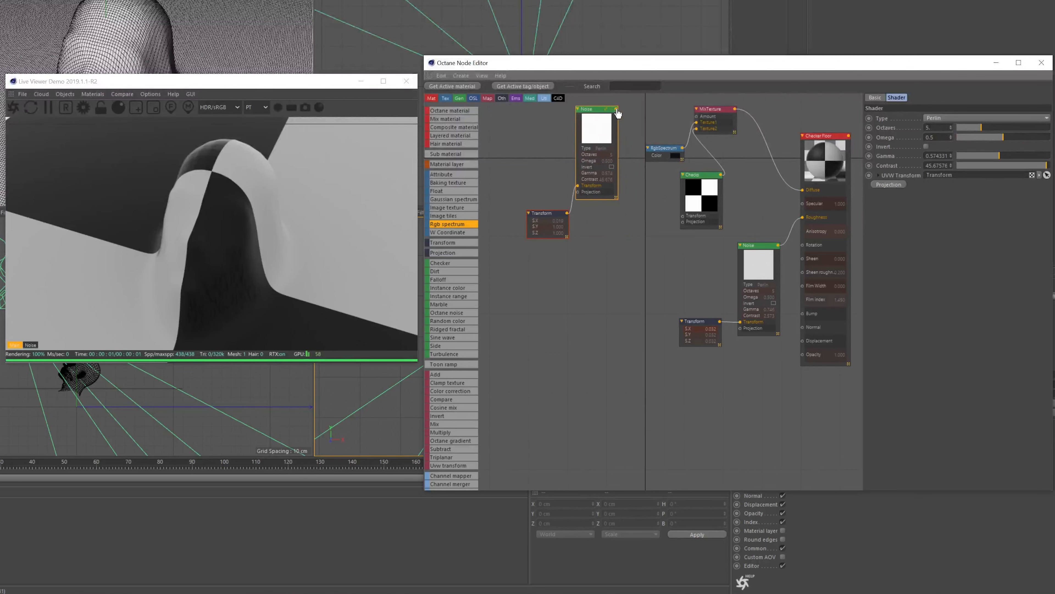
{"action": "left_click_drag", "start_coordinate": [670, 119], "coordinate": [696, 117]}
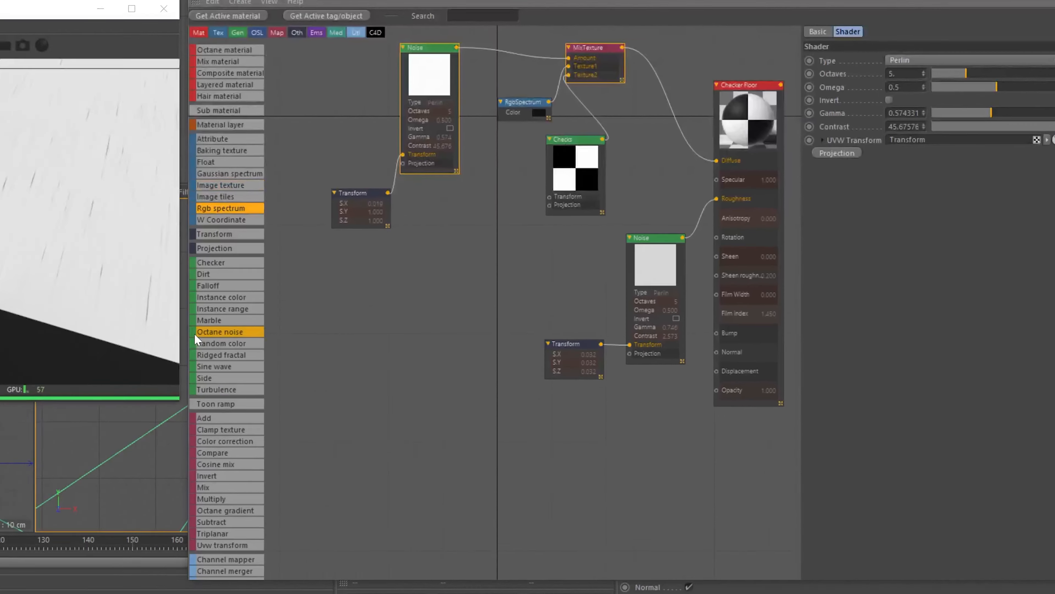
Insert a Multiply node between the MixTexture and Diffuse, and connect a new Octane noise to its Texture2
{"action": "left_click_drag", "start_coordinate": [440, 312], "coordinate": [440, 315]}
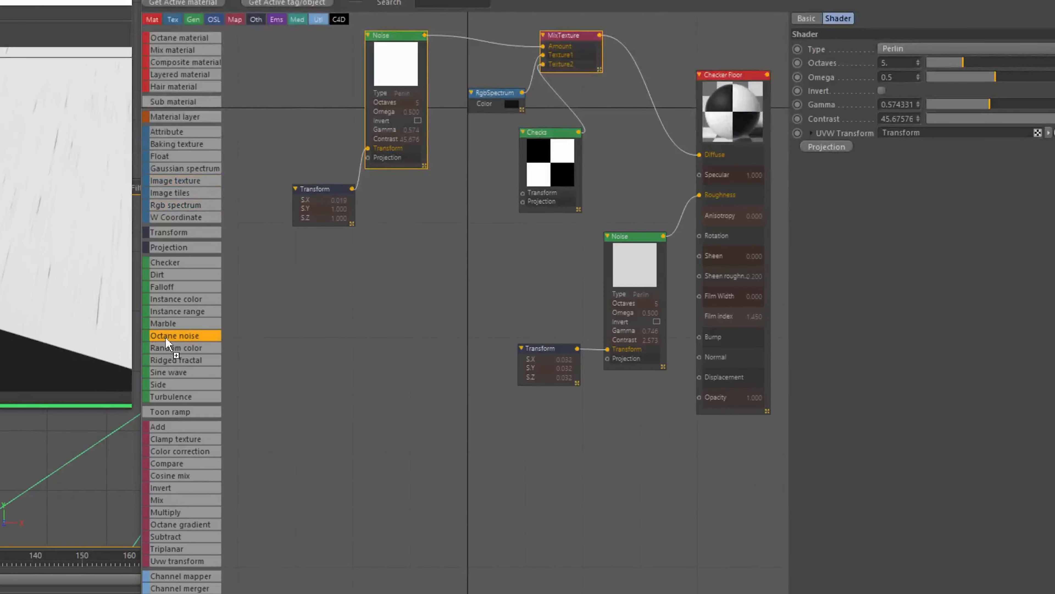
{"action": "left_click_drag", "start_coordinate": [330, 324], "coordinate": [358, 329]}
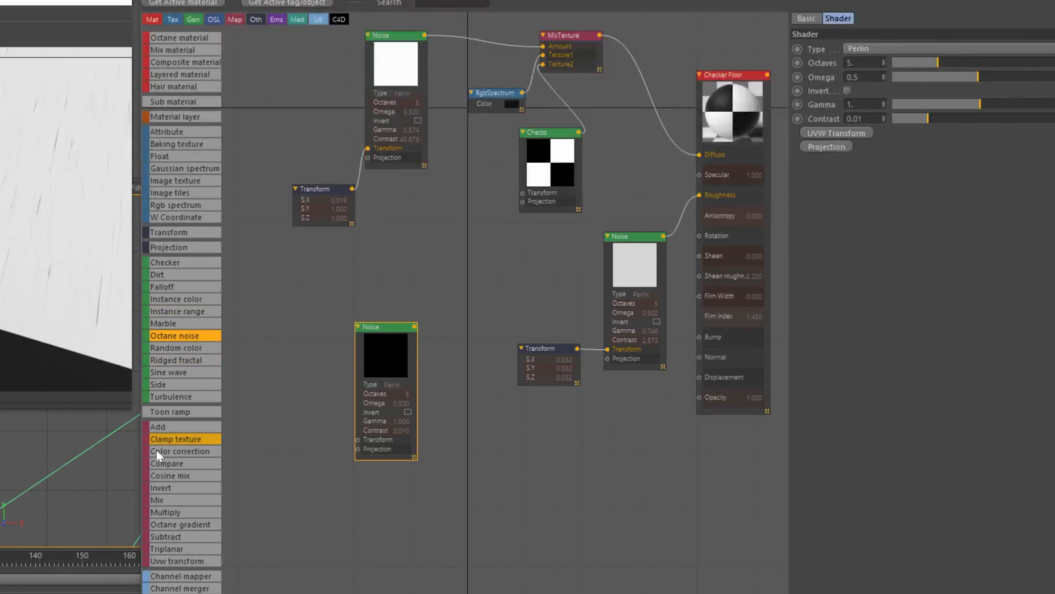
{"action": "left_click_drag", "start_coordinate": [166, 513], "coordinate": [652, 102]}
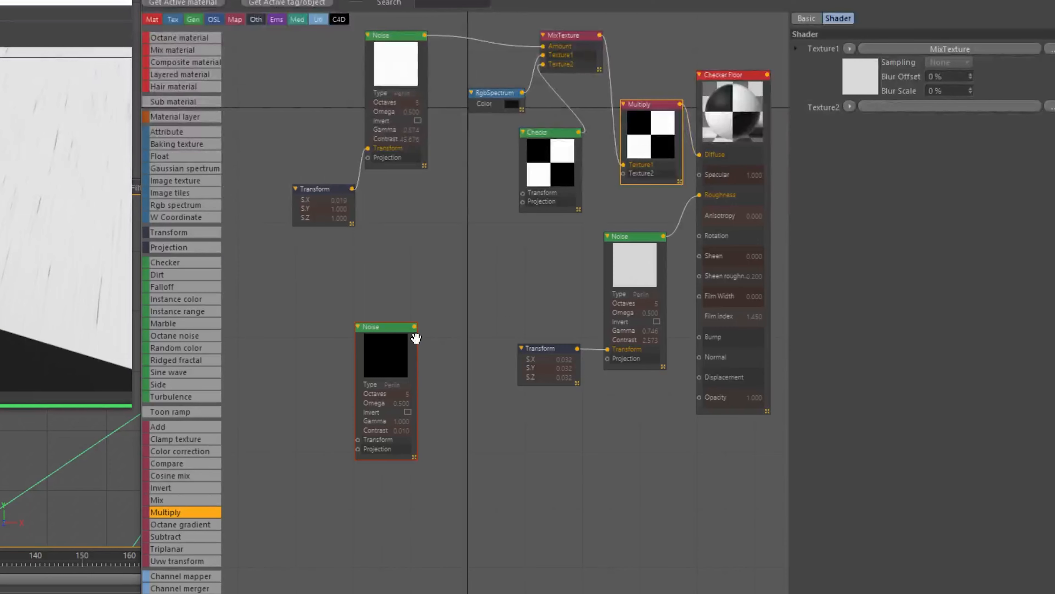
{"action": "left_click_drag", "start_coordinate": [415, 329], "coordinate": [623, 173]}
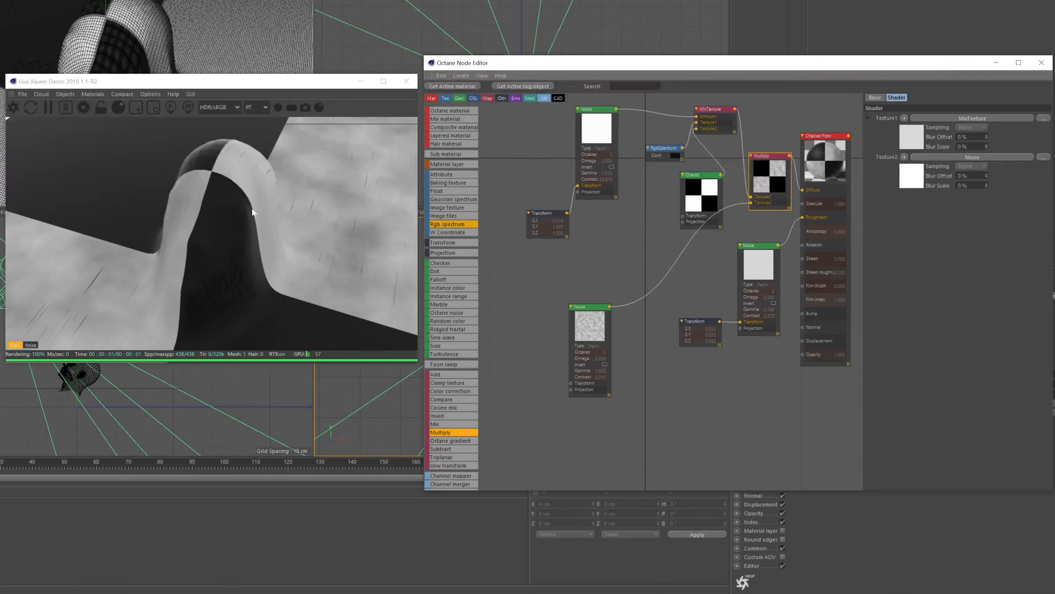
Set the multiplied Noise's gamma to about 0.55 and its contrast to about 0.43
{"action": "left_click", "coordinate": [586, 324]}
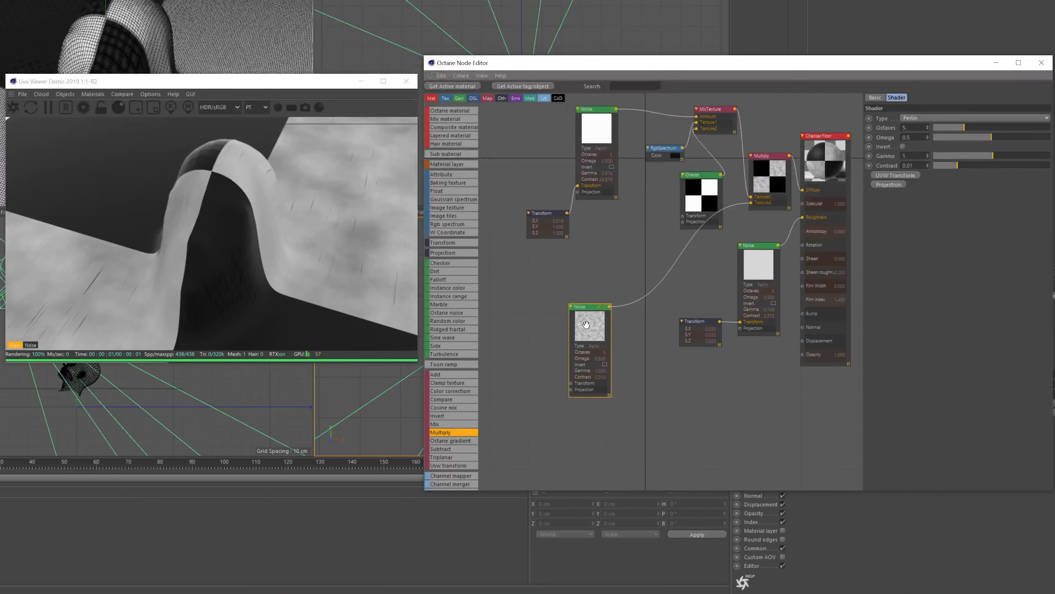
{"action": "left_click_drag", "start_coordinate": [993, 154], "coordinate": [988, 160]}
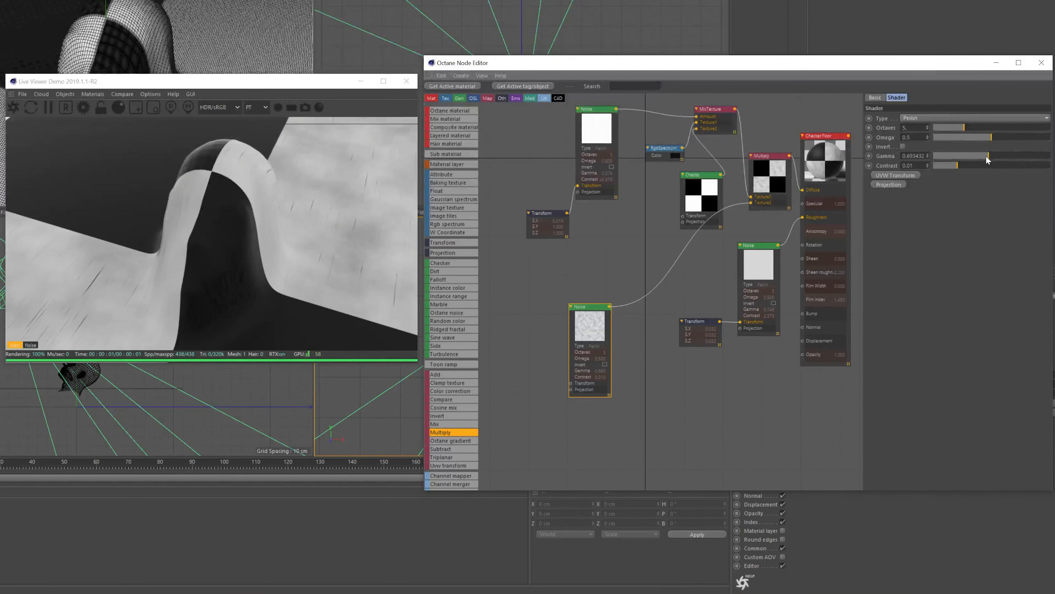
{"action": "left_click_drag", "start_coordinate": [958, 166], "coordinate": [984, 160]}
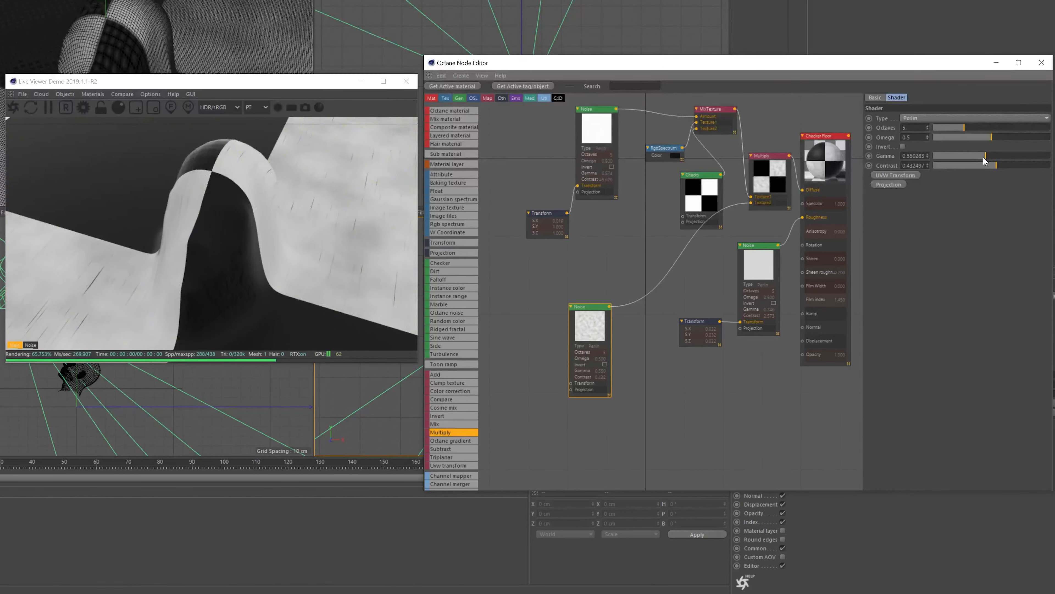
Reroute the roughness Noise to the floor's Specular input and move it and its Transform lower in the graph
{"action": "left_click", "coordinate": [805, 222]}
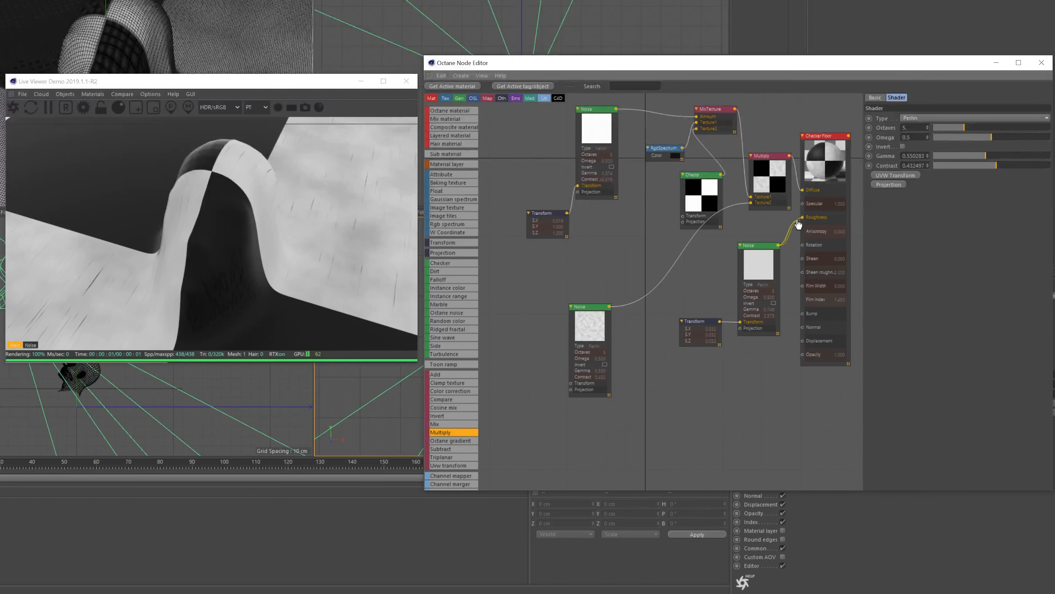
{"action": "left_click_drag", "start_coordinate": [803, 207], "coordinate": [803, 203]}
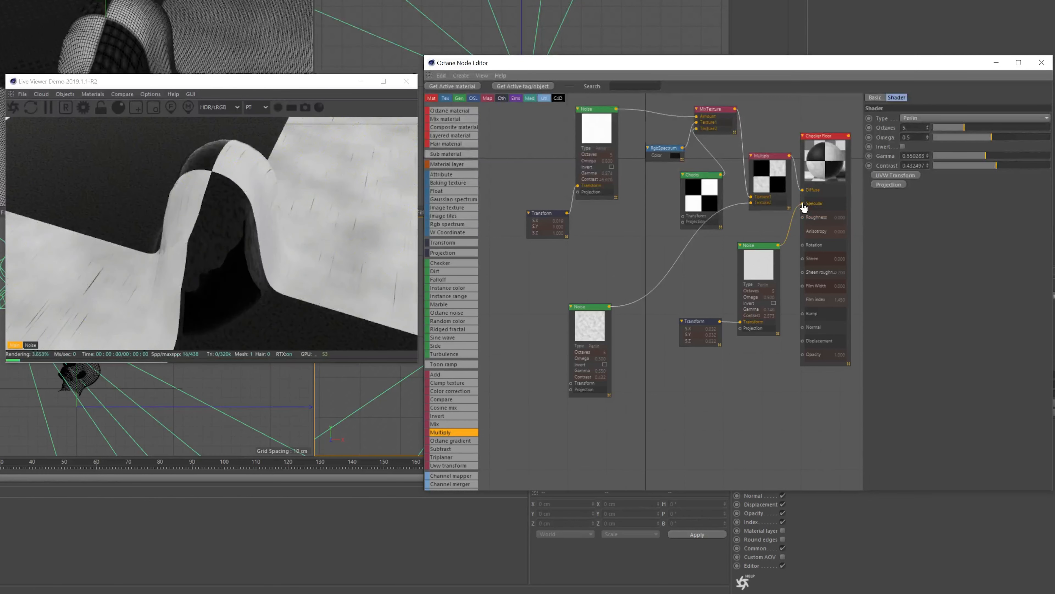
{"action": "left_click_drag", "start_coordinate": [748, 273], "coordinate": [746, 314]}
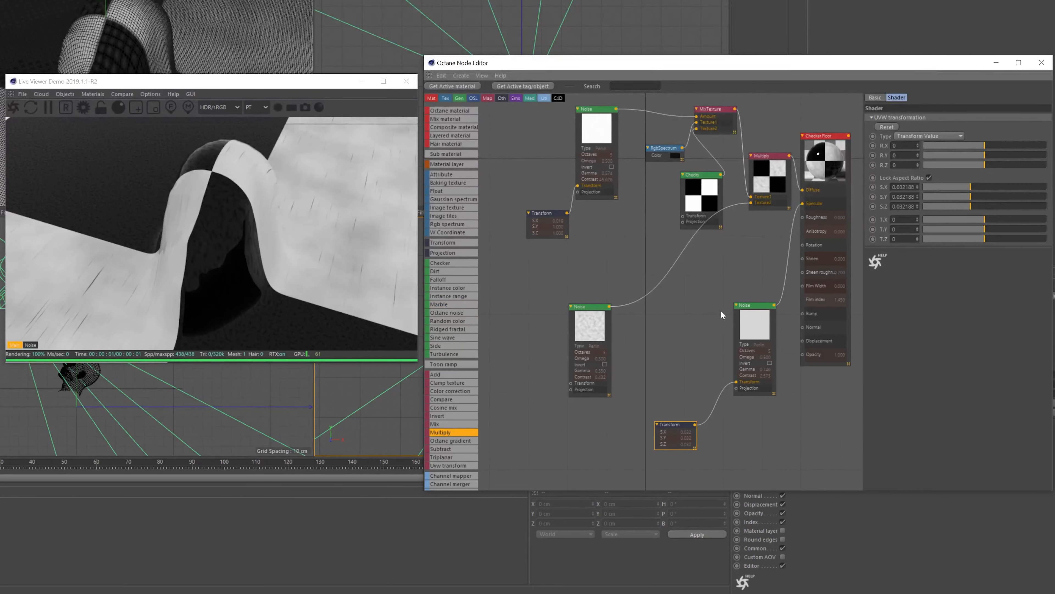
Set the specular Noise's gamma to about 0.338 and its contrast to about 0.029
{"action": "left_click", "coordinate": [749, 321]}
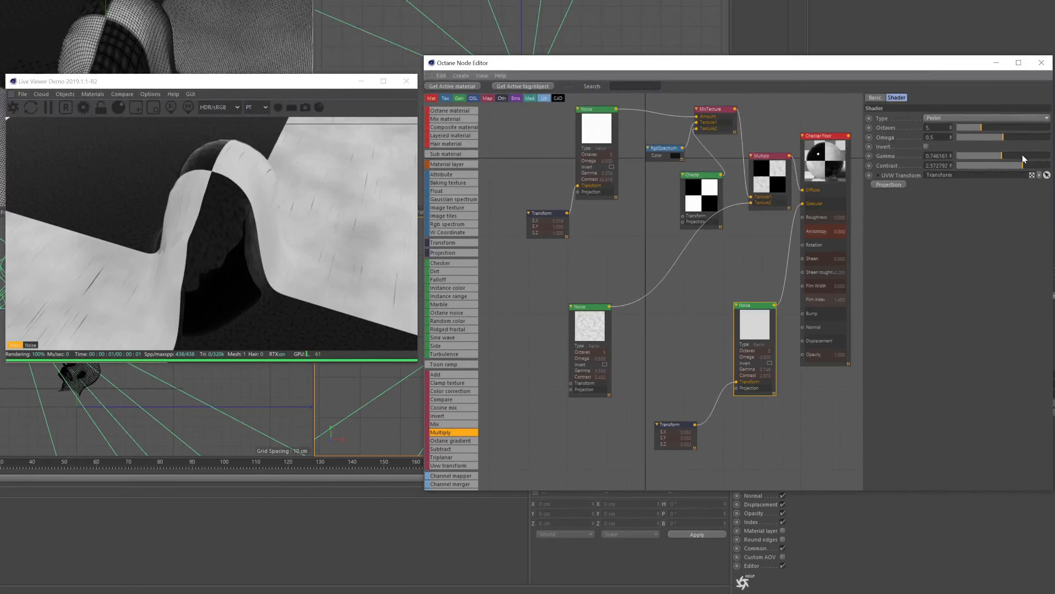
{"action": "left_click_drag", "start_coordinate": [1024, 165], "coordinate": [993, 161]}
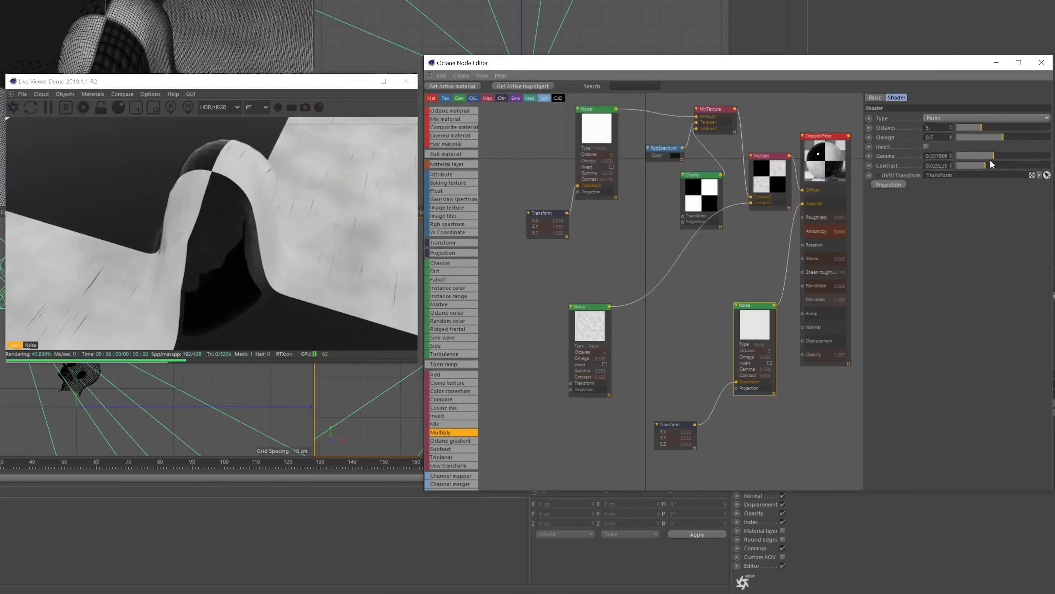
Solo the specular Noise to inspect its pattern in the Live Viewer, and disable the solo again
{"action": "right_click", "coordinate": [747, 318]}
{"action": "left_click", "coordinate": [773, 325]}
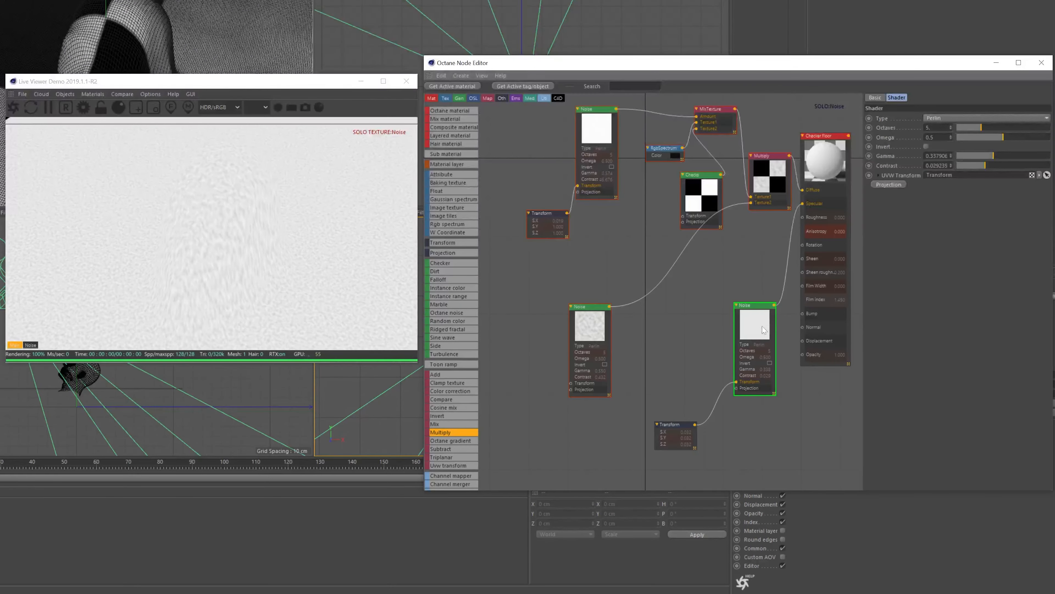
{"action": "right_click", "coordinate": [763, 328]}
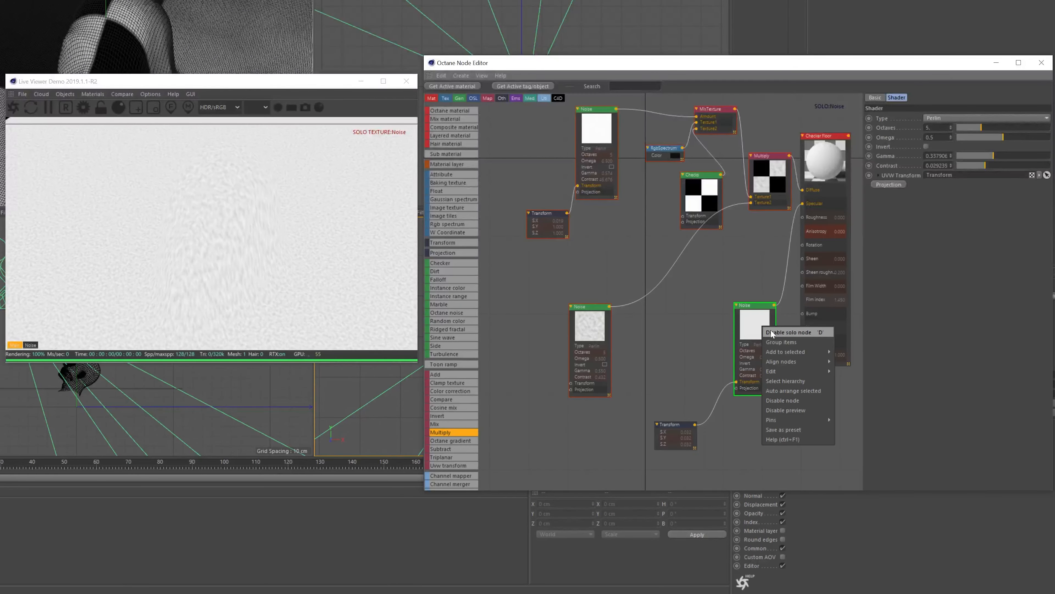
{"action": "left_click", "coordinate": [772, 332]}
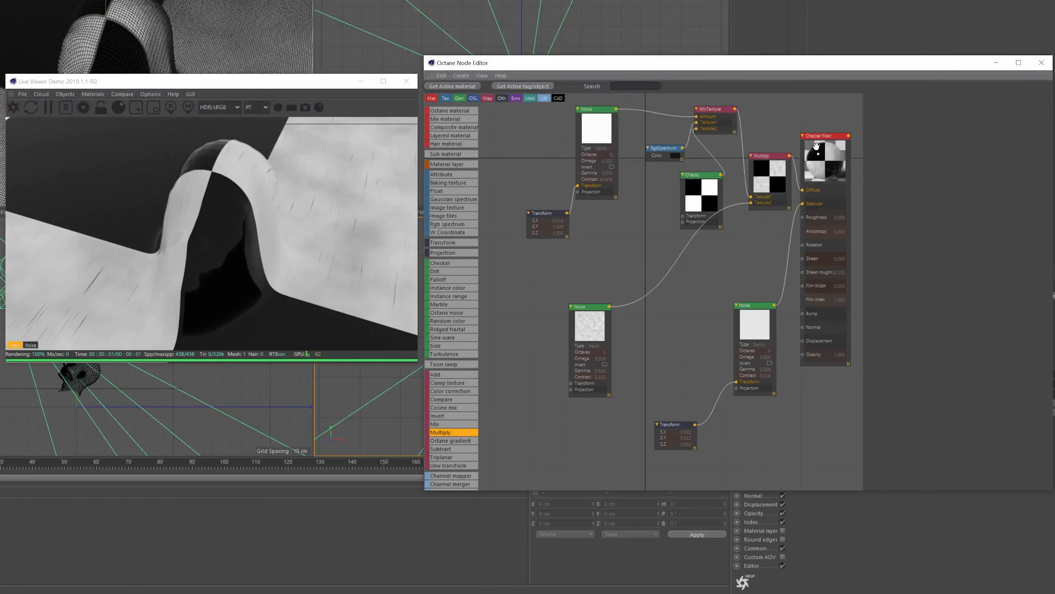
Set the Checker Floor material's Roughness float to about 0.151
{"action": "left_click", "coordinate": [817, 149]}
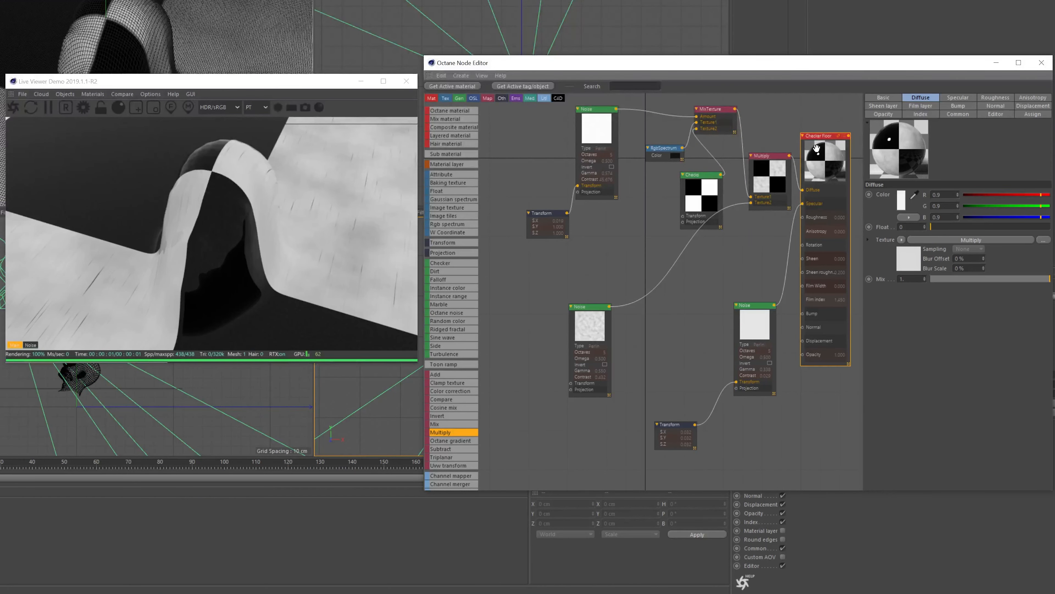
{"action": "left_click", "coordinate": [1000, 96]}
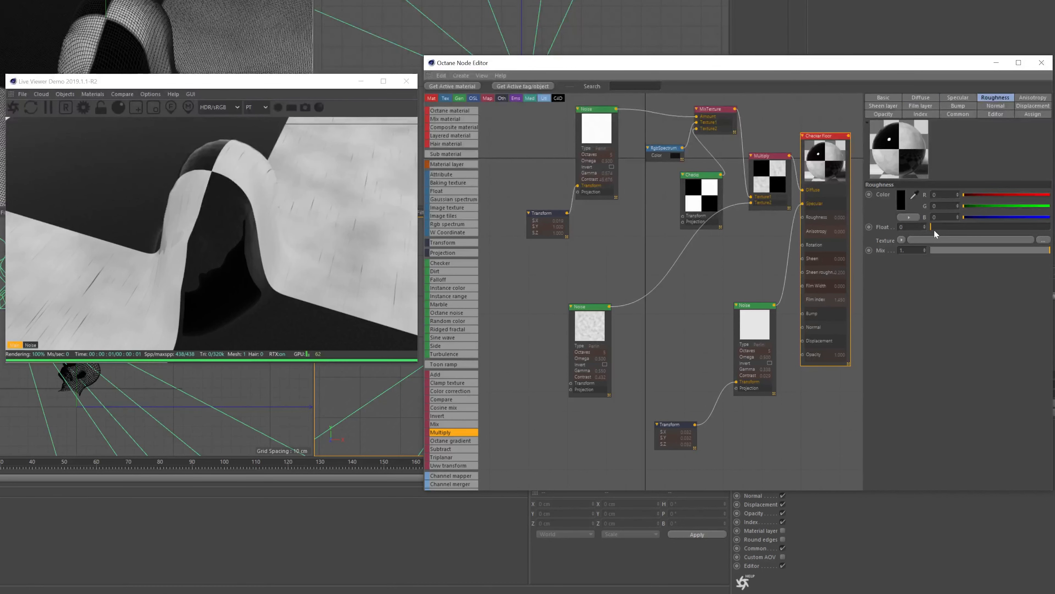
{"action": "left_click_drag", "start_coordinate": [936, 228], "coordinate": [948, 229]}
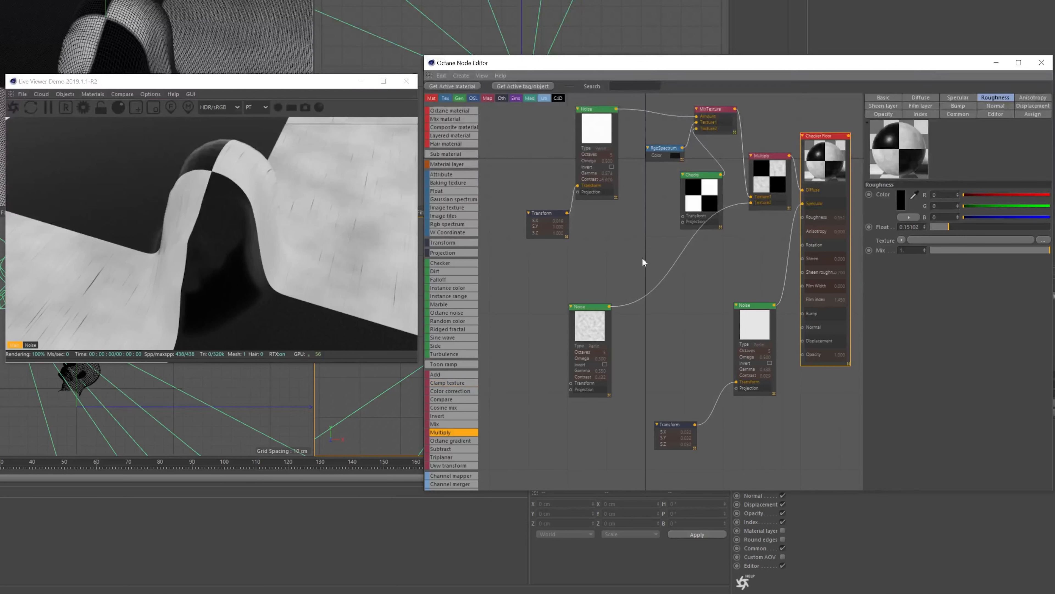
Move the two lower Noise nodes and the specular Noise's Transform up to free space beneath them
{"action": "left_click_drag", "start_coordinate": [586, 329], "coordinate": [566, 287]}
{"action": "left_click_drag", "start_coordinate": [752, 332], "coordinate": [704, 284]}
{"action": "left_click_drag", "start_coordinate": [667, 423], "coordinate": [636, 356]}
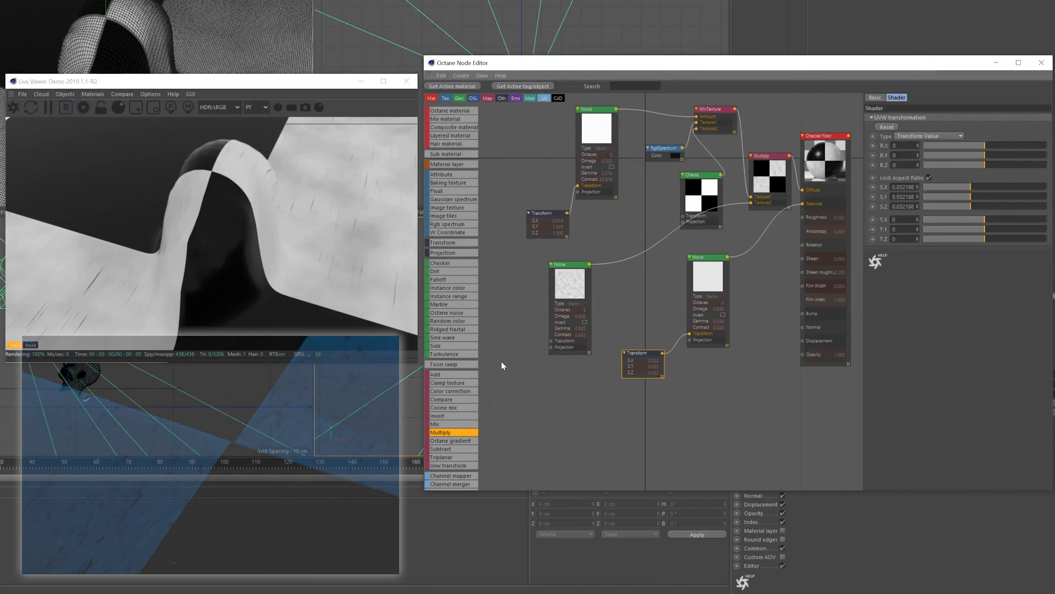
Add an Octane noise node beneath the others, connect it to the material's Bump input, and attach a UVW Transform to it
{"action": "left_click_drag", "start_coordinate": [456, 314], "coordinate": [651, 431]}
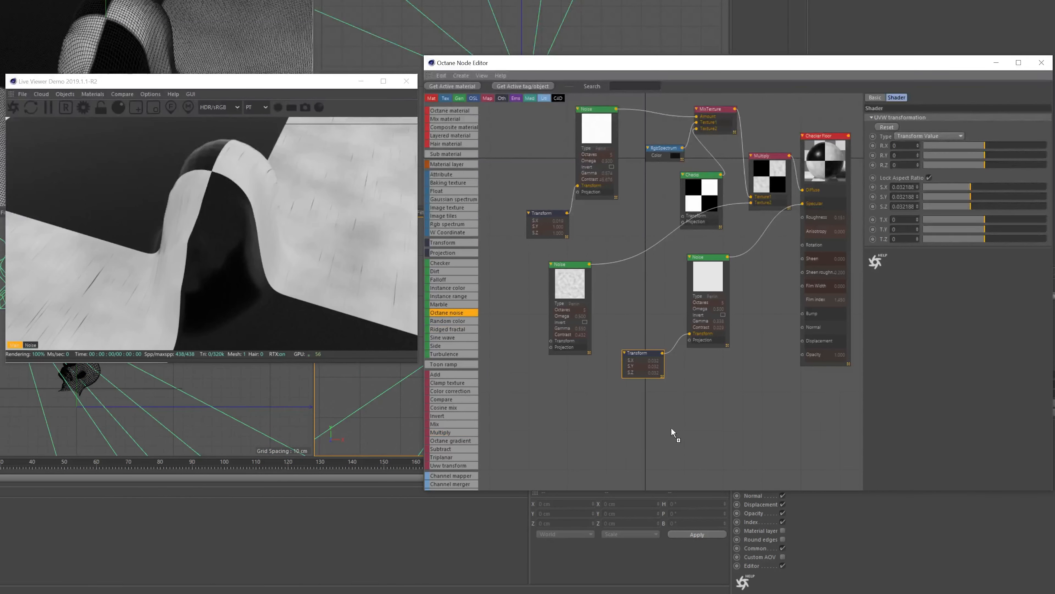
{"action": "left_click_drag", "start_coordinate": [729, 398], "coordinate": [730, 397]}
{"action": "left_click_drag", "start_coordinate": [784, 352], "coordinate": [803, 313]}
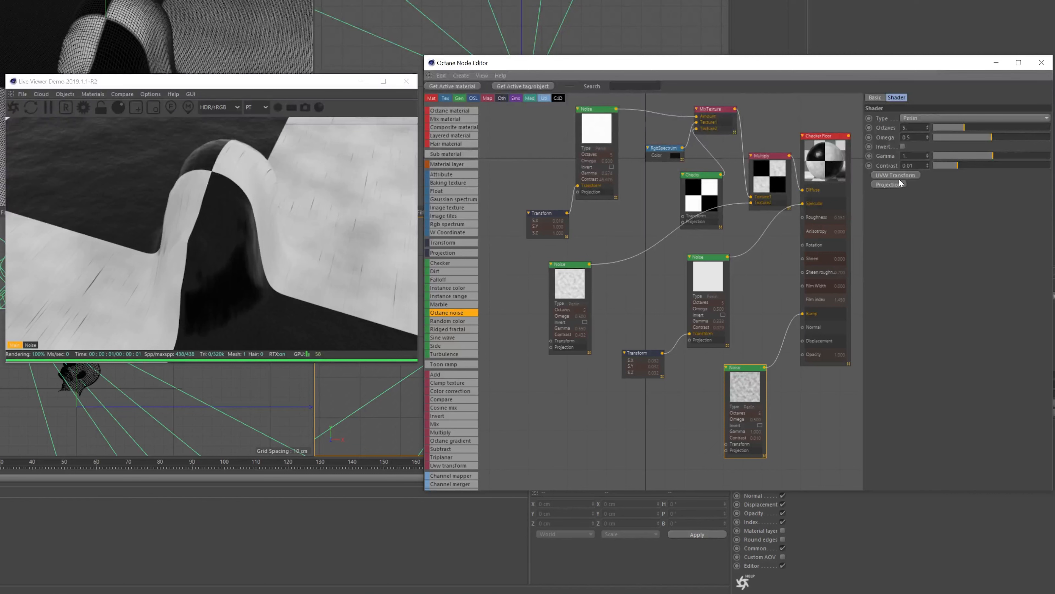
{"action": "left_click", "coordinate": [902, 176]}
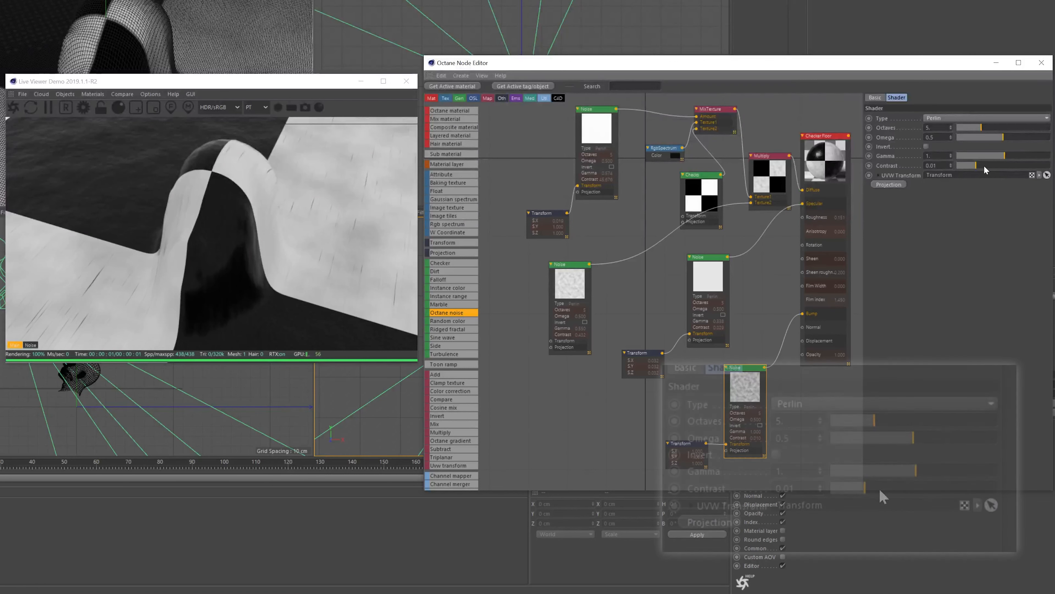
Set the bump Noise's contrast to about 7.95 and its gamma to about 0.547
{"action": "left_click", "coordinate": [992, 166]}
{"action": "left_click_drag", "start_coordinate": [991, 168], "coordinate": [1033, 167]}
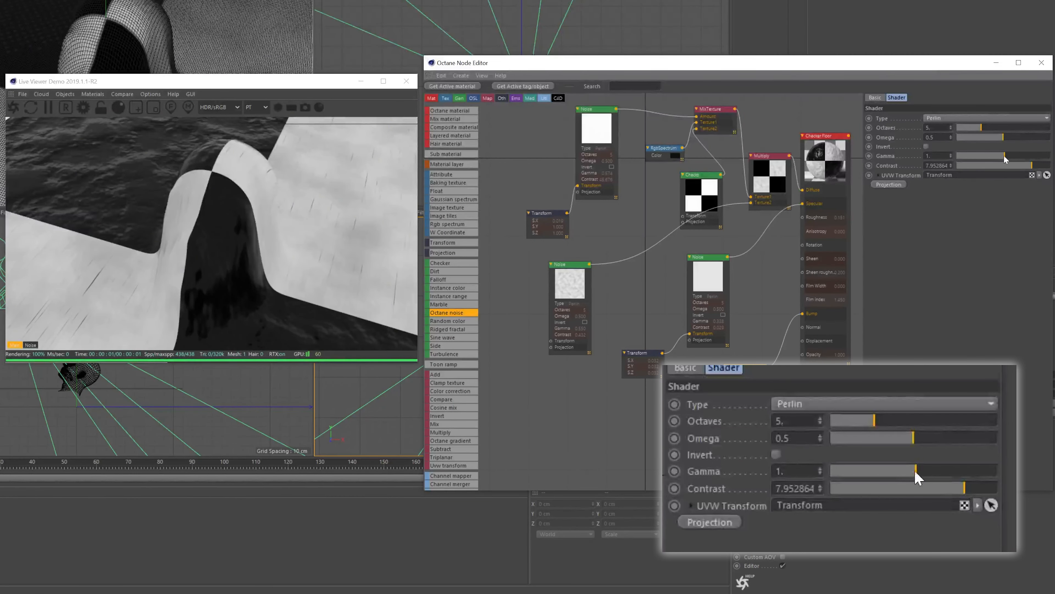
{"action": "left_click_drag", "start_coordinate": [1004, 159], "coordinate": [999, 163]}
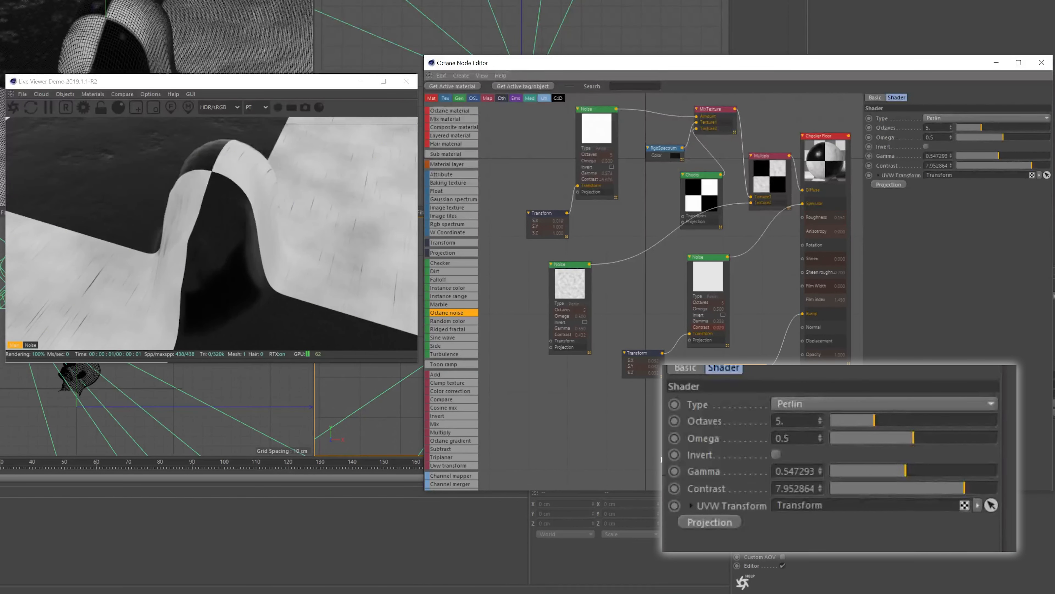
Scale the bump Noise's Transform uniformly to about 0.259
{"action": "left_click", "coordinate": [688, 473]}
{"action": "left_click_drag", "start_coordinate": [1017, 190], "coordinate": [999, 197]}
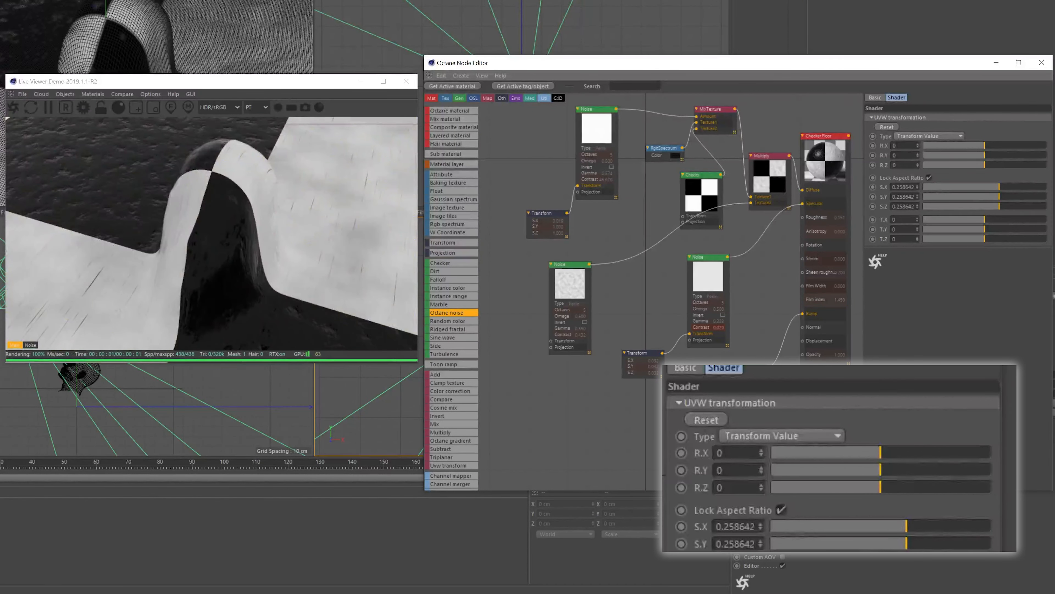
Raise the bump Noise's contrast to 1000 and fine-tune its gamma
{"action": "left_click", "coordinate": [746, 368]}
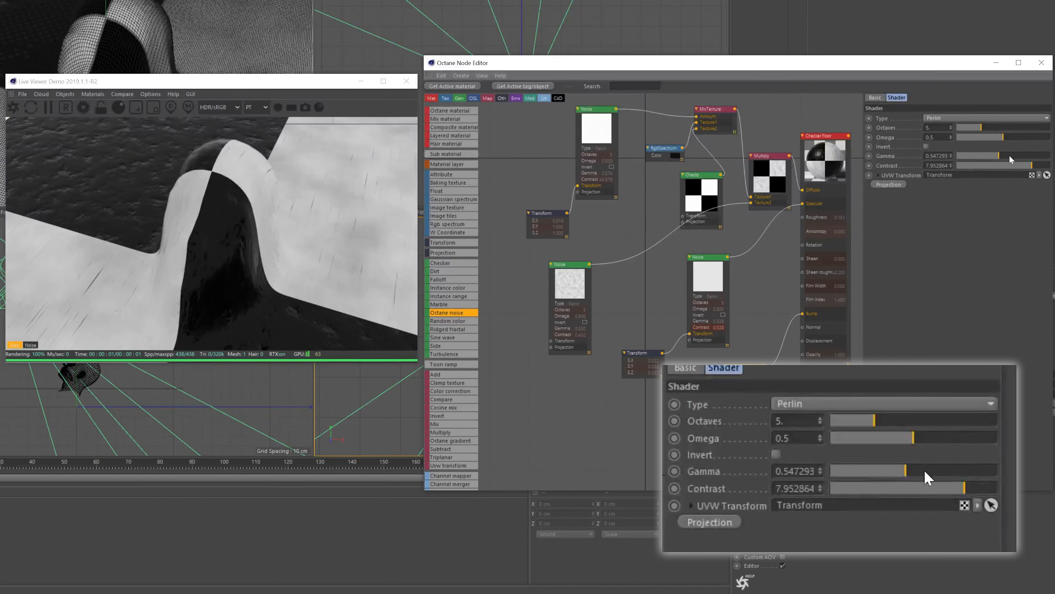
{"action": "left_click_drag", "start_coordinate": [963, 489], "coordinate": [974, 489]}
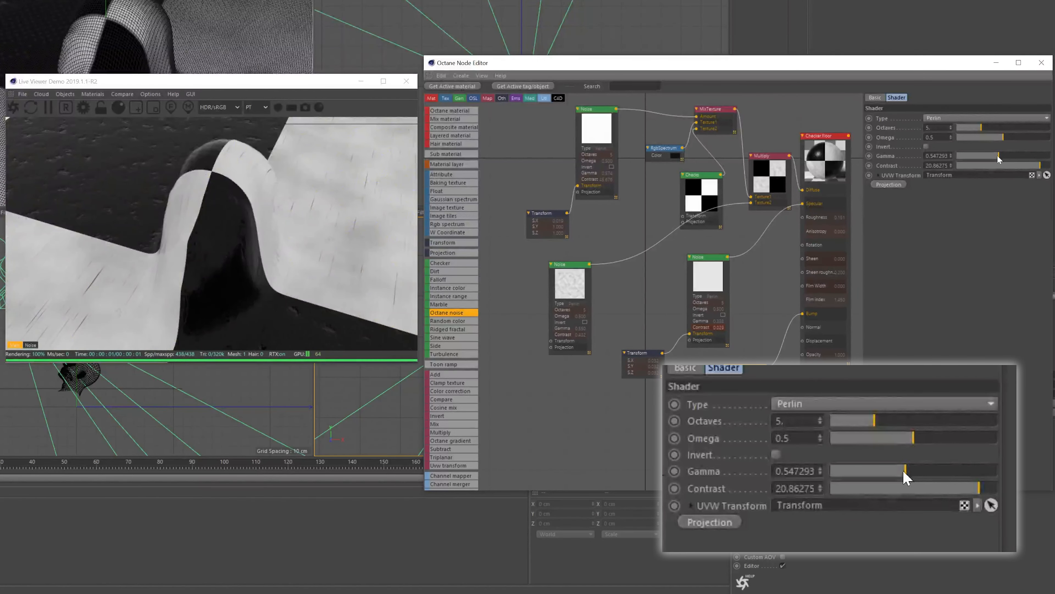
{"action": "left_click_drag", "start_coordinate": [902, 473], "coordinate": [899, 472]}
{"action": "left_click_drag", "start_coordinate": [994, 158], "coordinate": [1054, 167]}
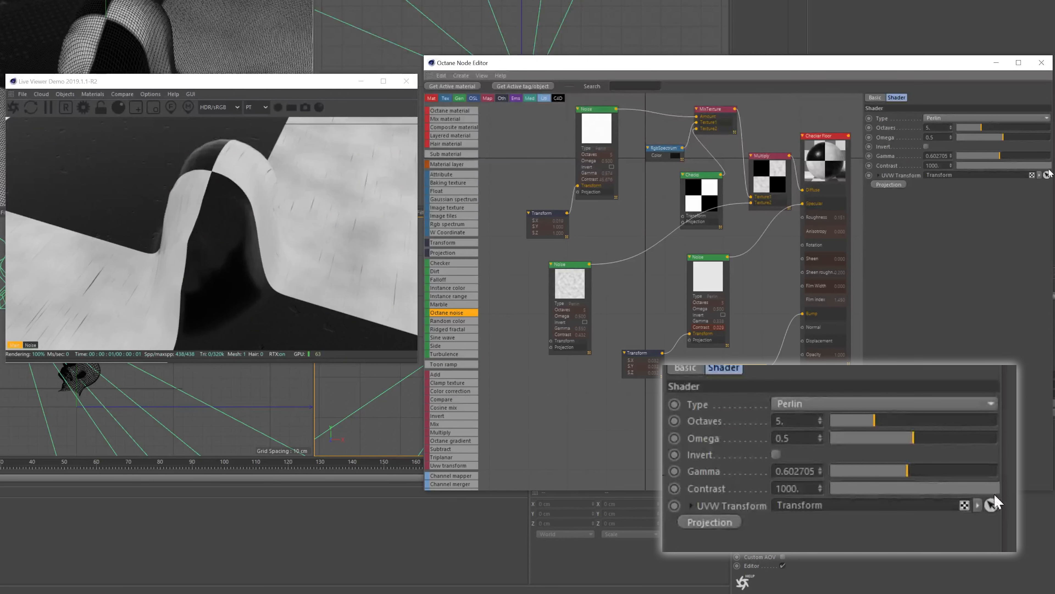
{"action": "left_click_drag", "start_coordinate": [1004, 158], "coordinate": [1000, 163]}
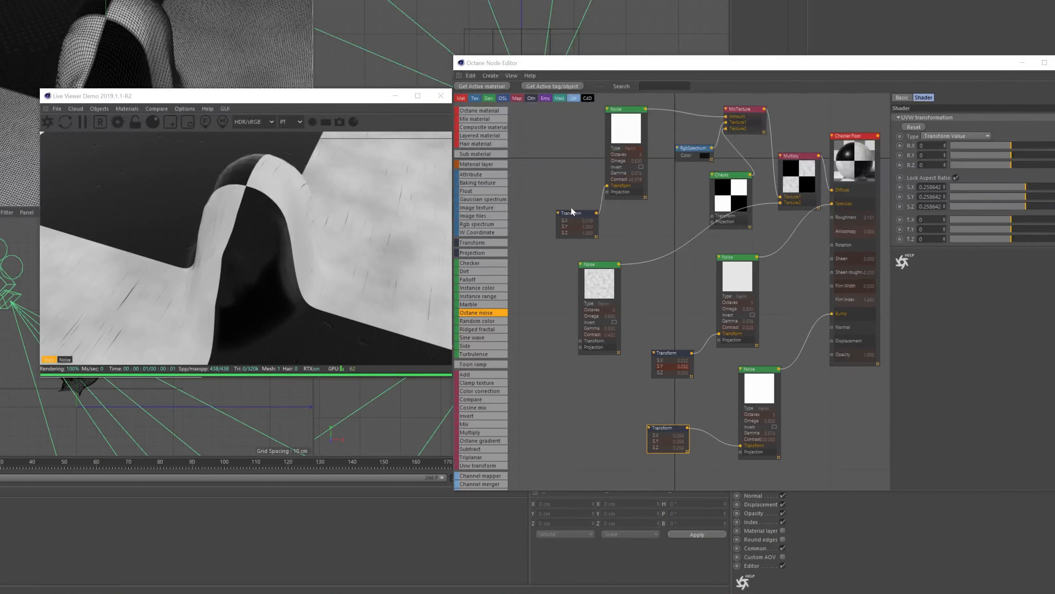
Attach a UVW Transform to the Checks node, making room for it in the graph, and set its Y translation to 0.032
{"action": "left_click_drag", "start_coordinate": [573, 212], "coordinate": [550, 199]}
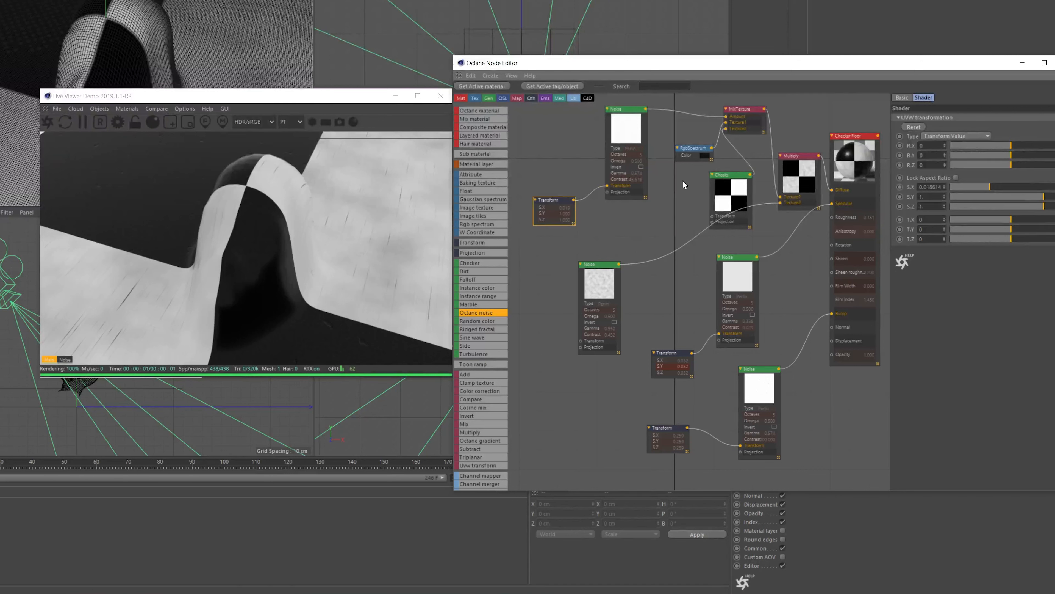
{"action": "left_click", "coordinate": [717, 186]}
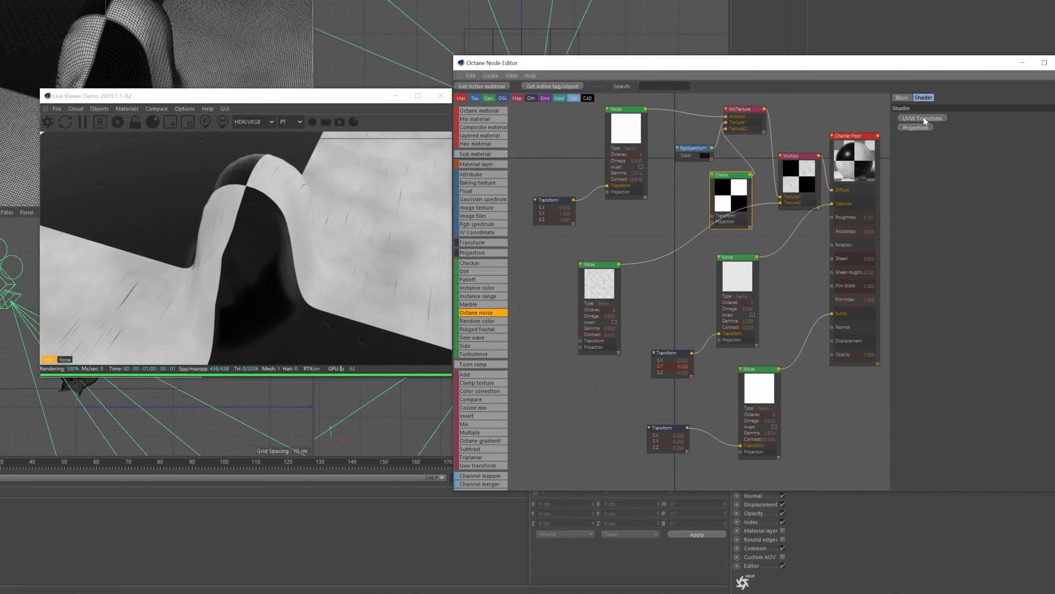
{"action": "left_click", "coordinate": [924, 119]}
{"action": "left_click_drag", "start_coordinate": [660, 216], "coordinate": [658, 211]}
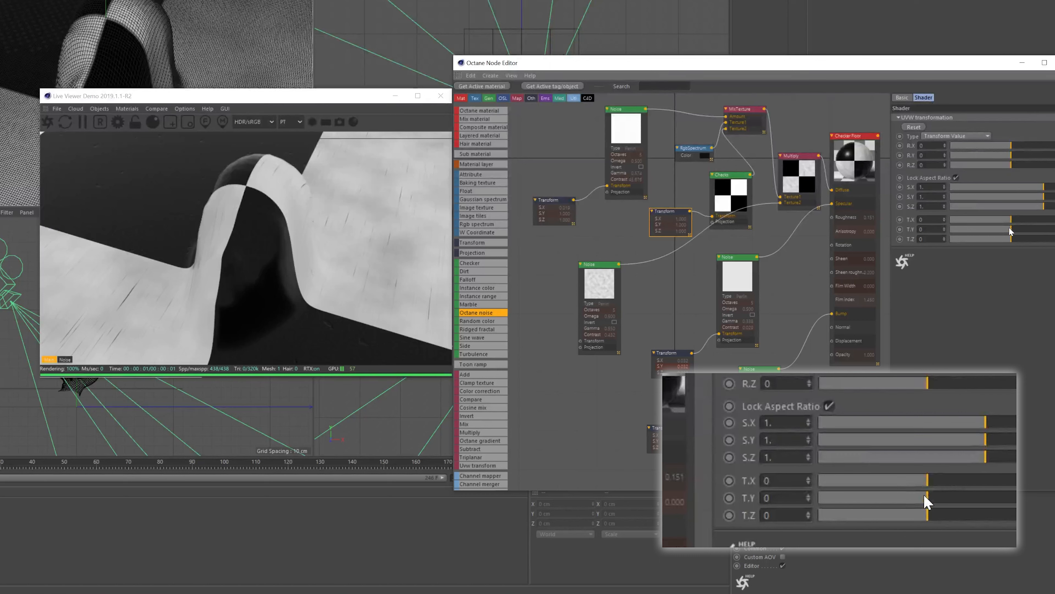
{"action": "left_click_drag", "start_coordinate": [1010, 231], "coordinate": [1014, 232]}
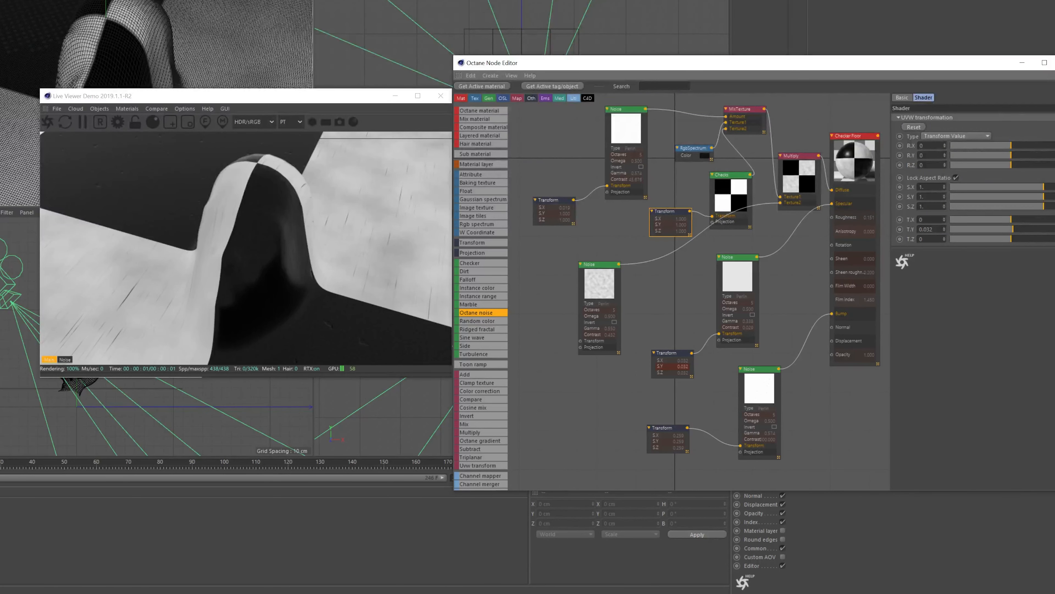
Go to frame 110 in the timeline and add an Octane Arealight to the scene
{"action": "left_click", "coordinate": [700, 32]}
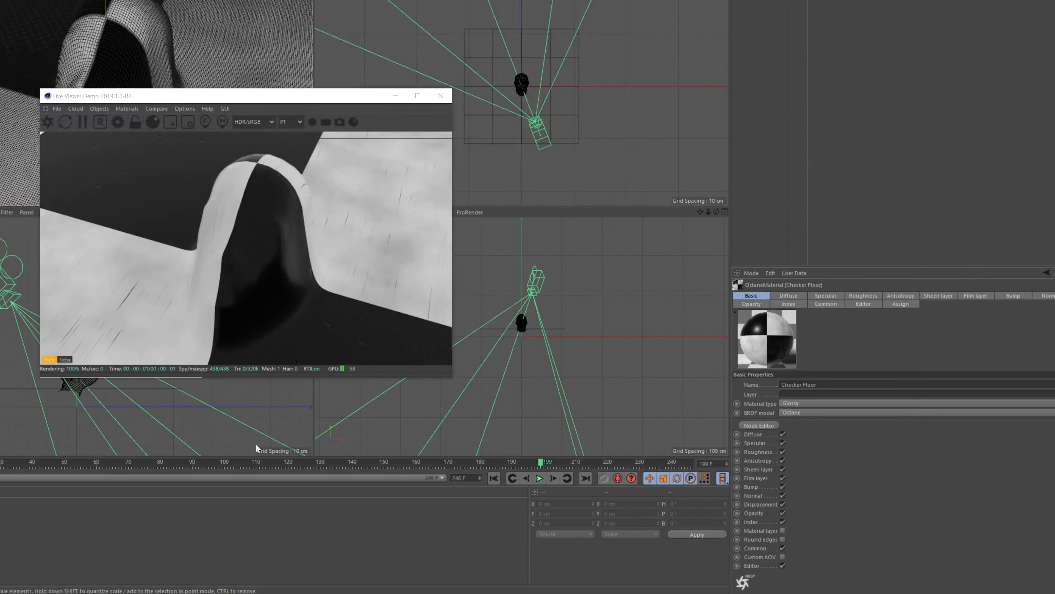
{"action": "left_click", "coordinate": [255, 464]}
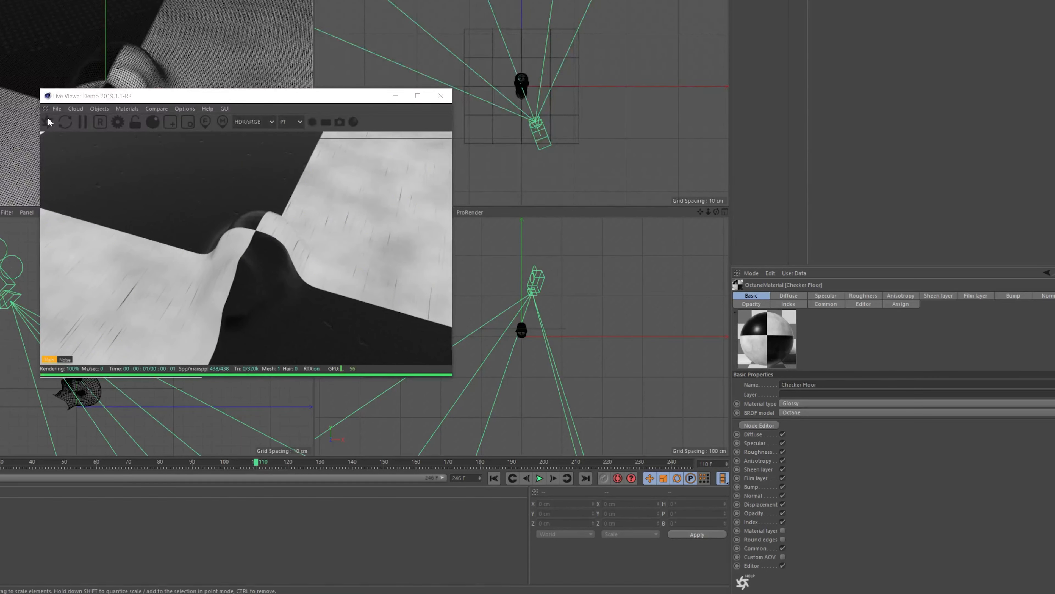
{"action": "left_click", "coordinate": [99, 108]}
{"action": "mouse_move", "coordinate": [111, 149]}
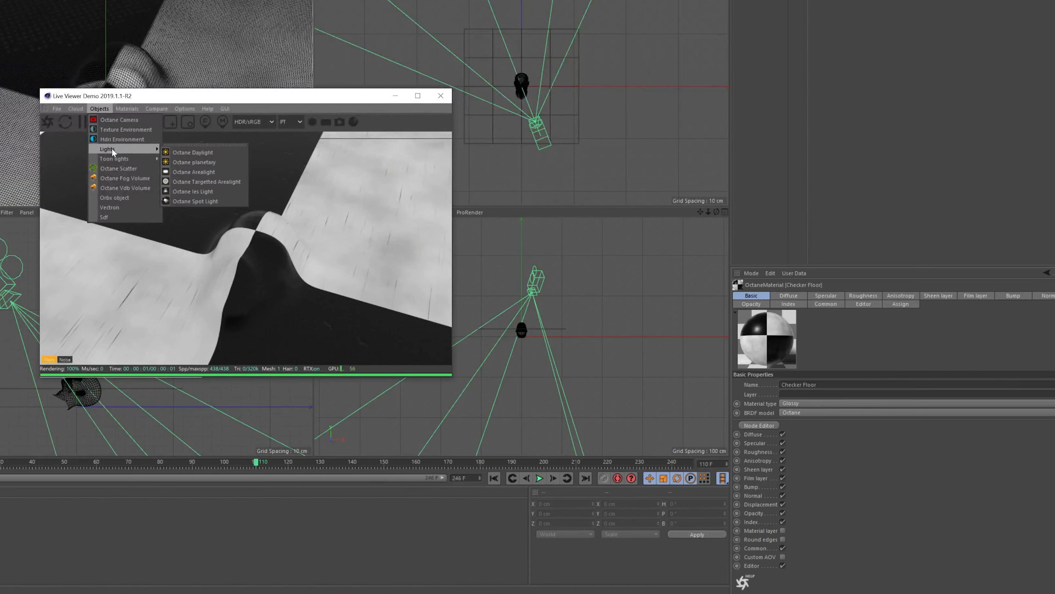
{"action": "left_click", "coordinate": [194, 169]}
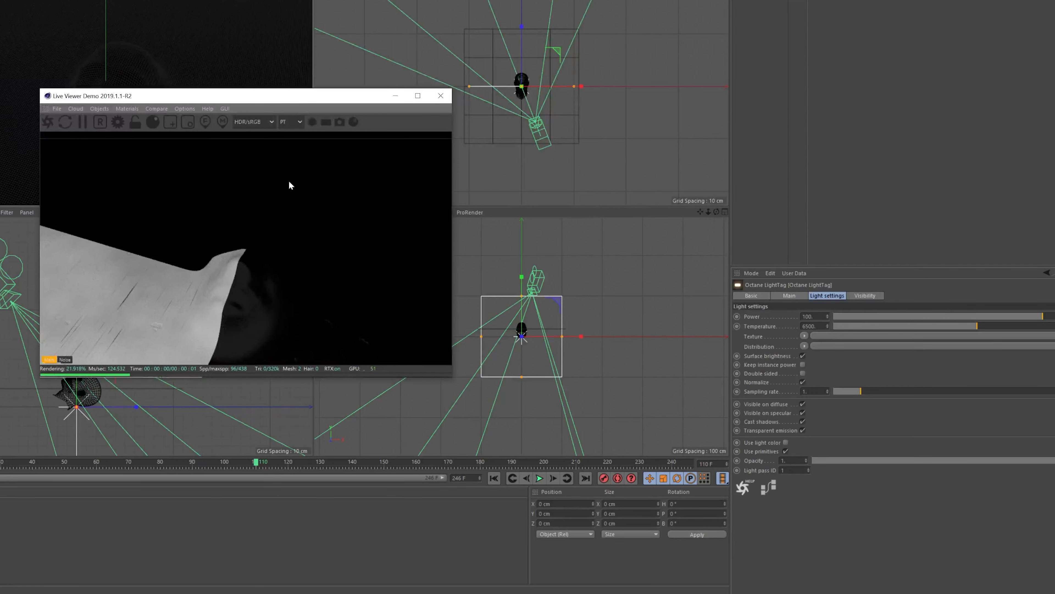
Move the Live Viewer clear of the Perspective view and switch that view to the Default Camera
{"action": "left_click_drag", "start_coordinate": [148, 99], "coordinate": [410, 176]}
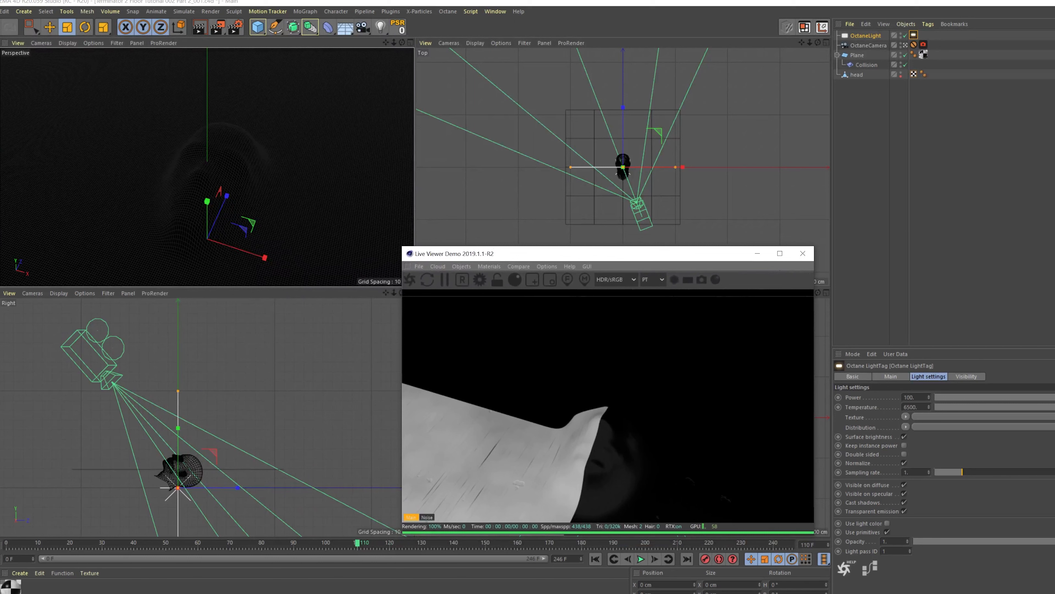
{"action": "left_click", "coordinate": [35, 38]}
{"action": "mouse_move", "coordinate": [48, 62]}
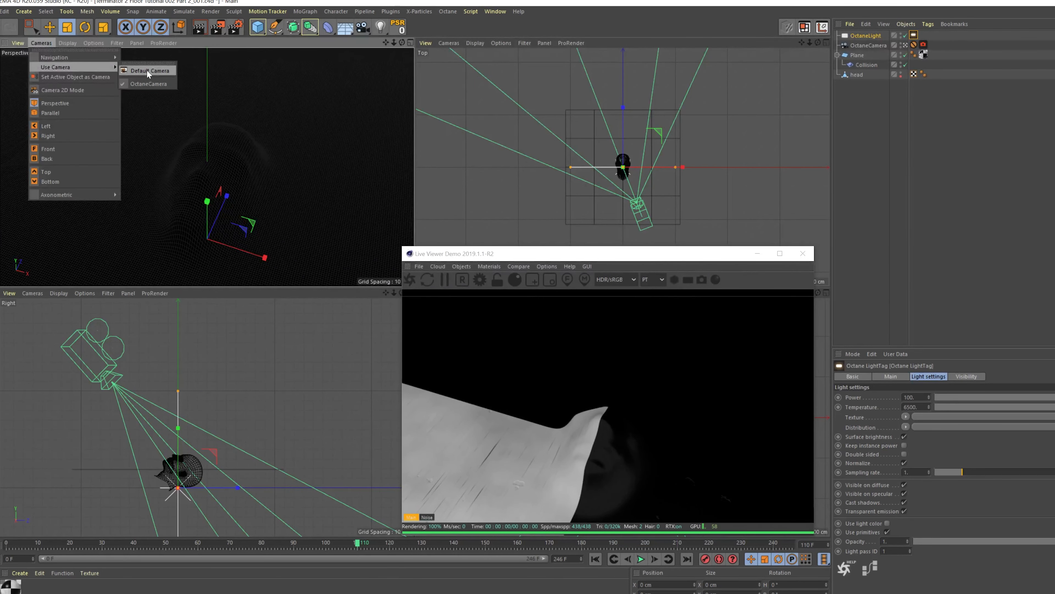
{"action": "left_click", "coordinate": [149, 71]}
{"action": "left_click_drag", "start_coordinate": [166, 217], "coordinate": [181, 216], "text": "alt"}
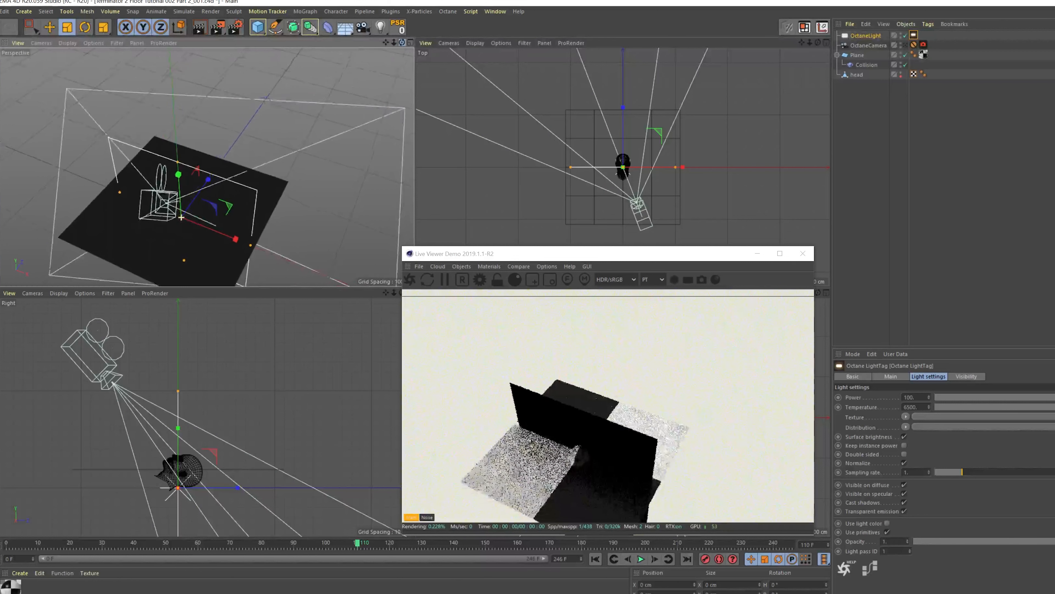
Rotate the area light to a heading of 230° and move it behind the floor plane to X about -291 cm
{"action": "left_click", "coordinate": [85, 27]}
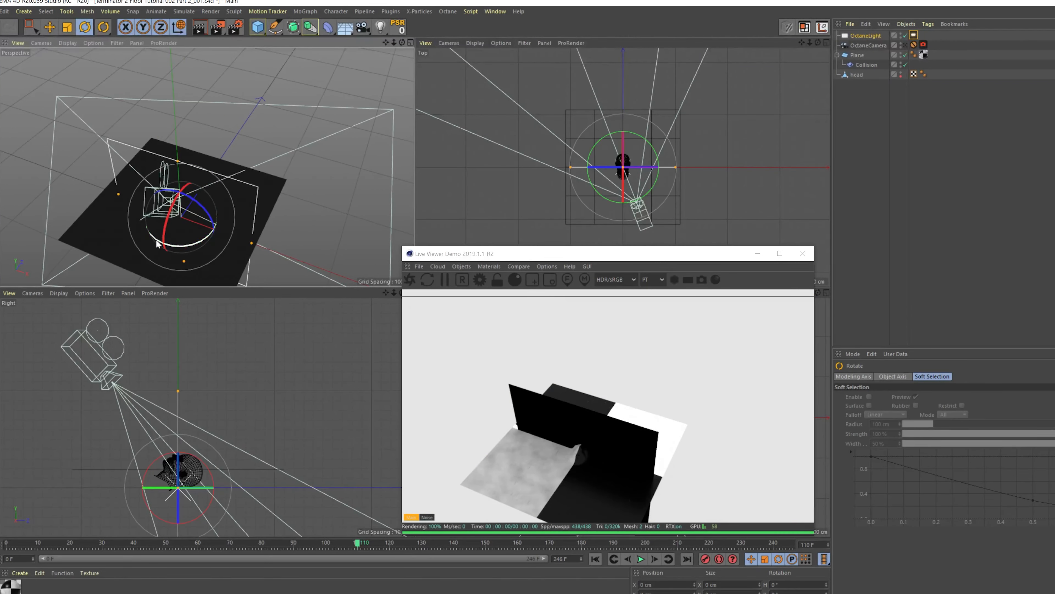
{"action": "left_click_drag", "start_coordinate": [157, 243], "coordinate": [172, 185]}
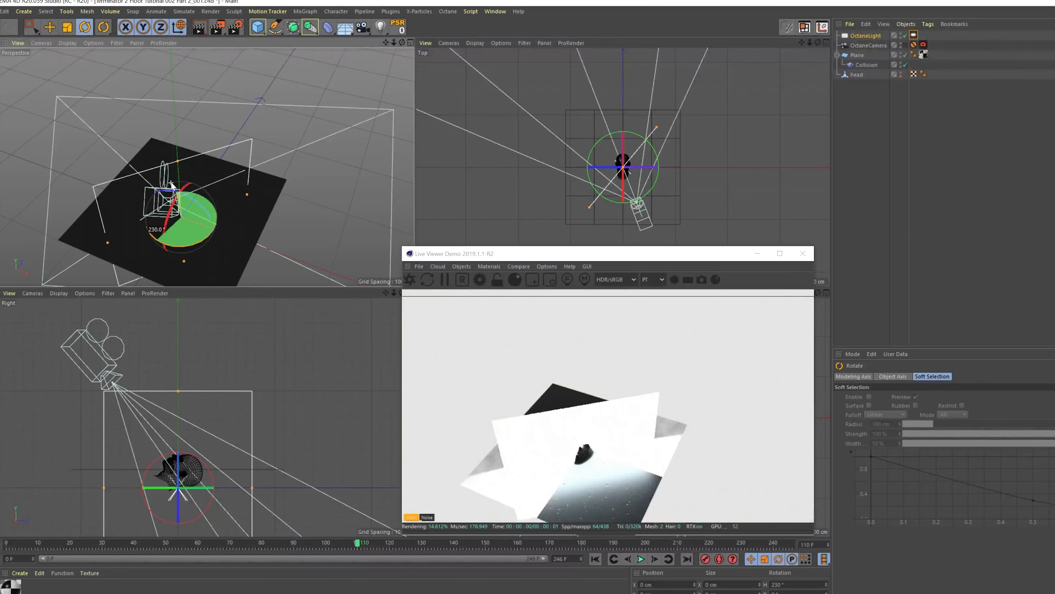
{"action": "left_click", "coordinate": [49, 27]}
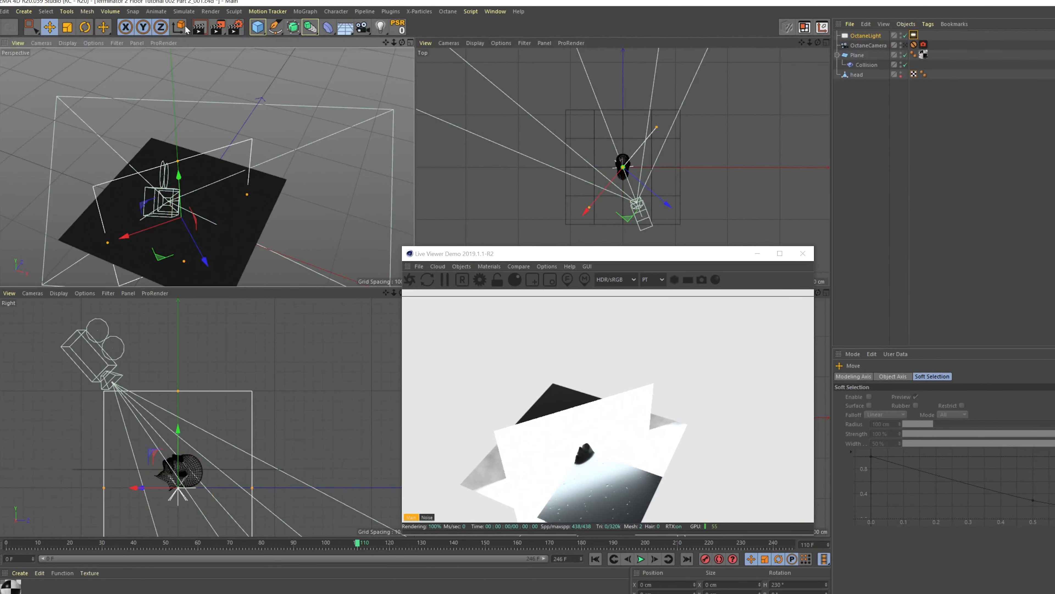
{"action": "left_click_drag", "start_coordinate": [204, 260], "coordinate": [98, 121]}
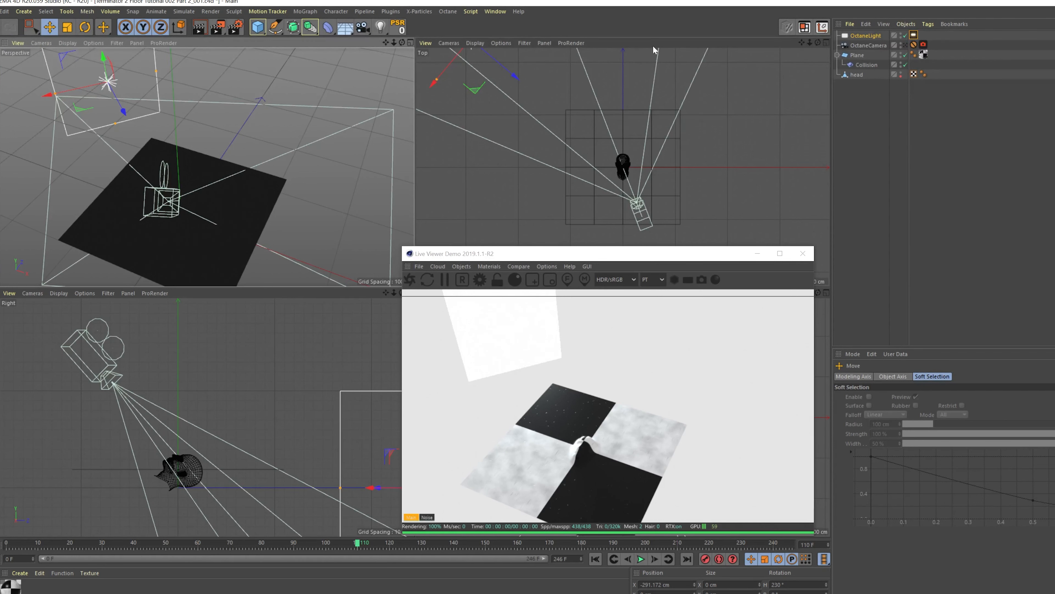
Duplicate the area light to the other side of the floor at X about 98.8 cm, with a heading of about 169.5°
{"action": "left_click_drag", "start_coordinate": [394, 42], "coordinate": [148, 76]}
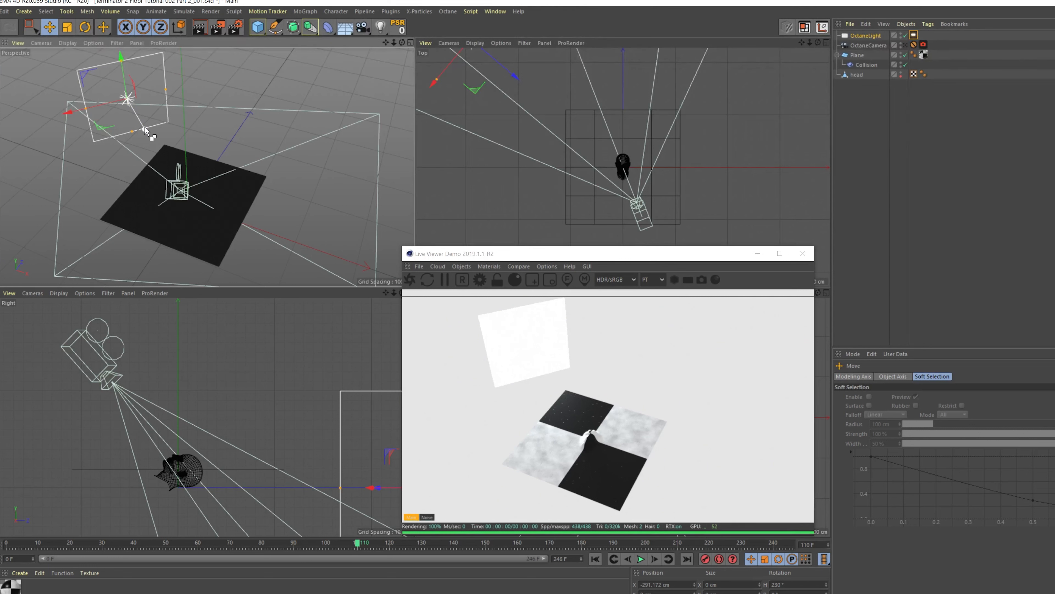
{"action": "left_click_drag", "start_coordinate": [145, 130], "coordinate": [255, 184], "text": "ctrl"}
{"action": "left_click", "coordinate": [85, 27]}
{"action": "left_click", "coordinate": [49, 27]}
Rotate the duplicated area light to a heading of about 148.1° and scale it down to a small panel
{"action": "left_click", "coordinate": [84, 28]}
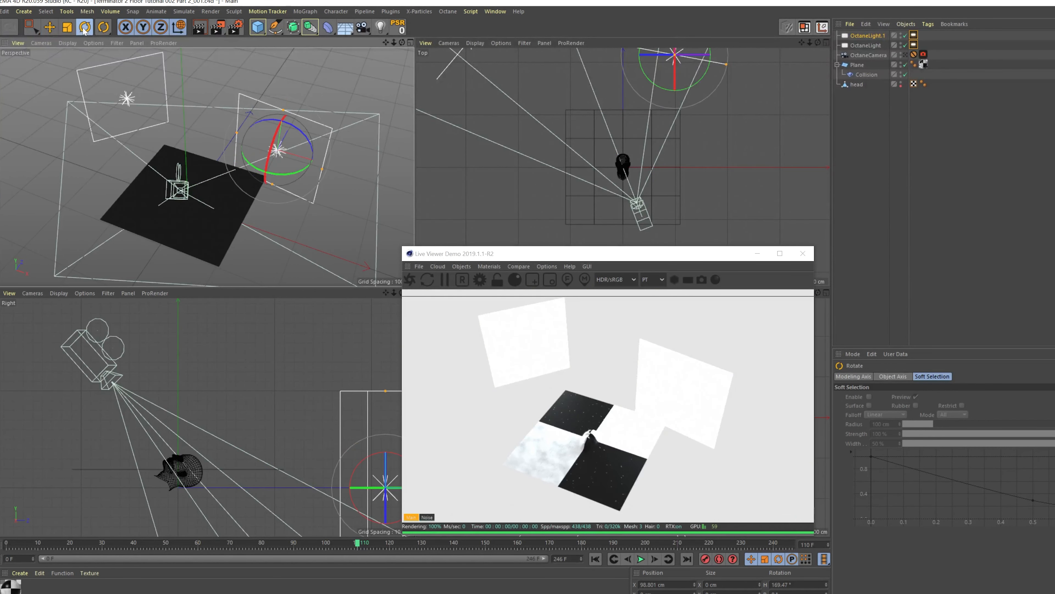
{"action": "left_click_drag", "start_coordinate": [253, 171], "coordinate": [236, 163]}
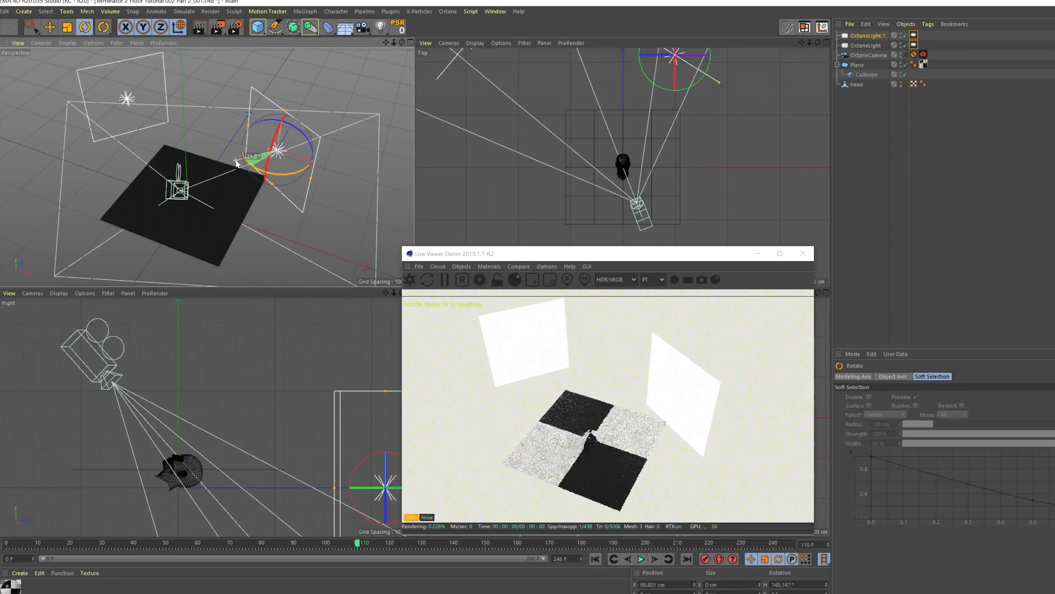
{"action": "left_click", "coordinate": [66, 28]}
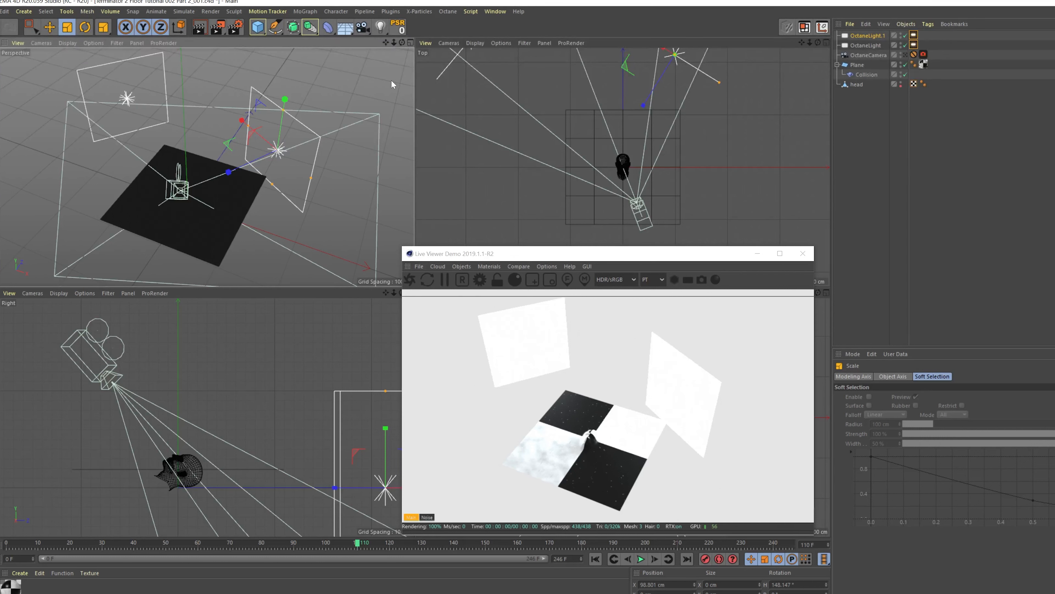
{"action": "left_click_drag", "start_coordinate": [383, 79], "coordinate": [185, 218]}
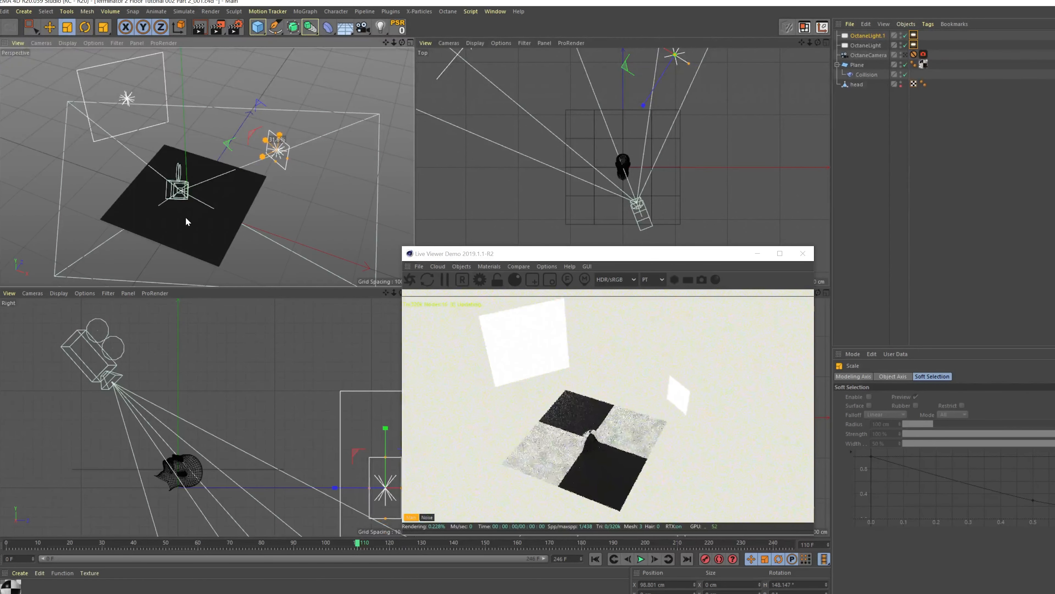
Switch the Perspective view back to the OctaneCamera
{"action": "left_click", "coordinate": [41, 43]}
{"action": "mouse_move", "coordinate": [77, 69]}
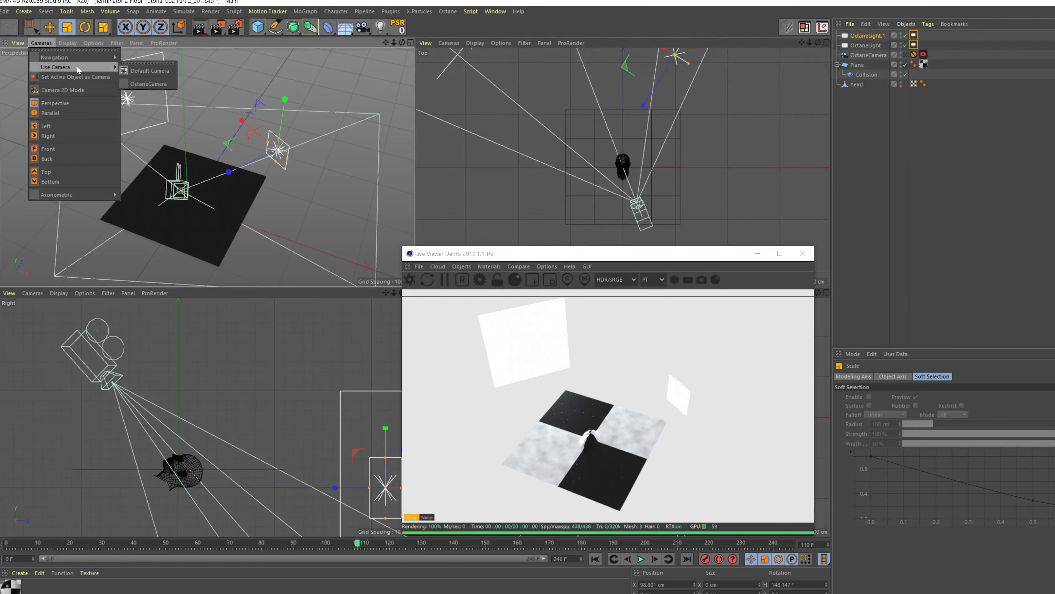
{"action": "left_click", "coordinate": [148, 84]}
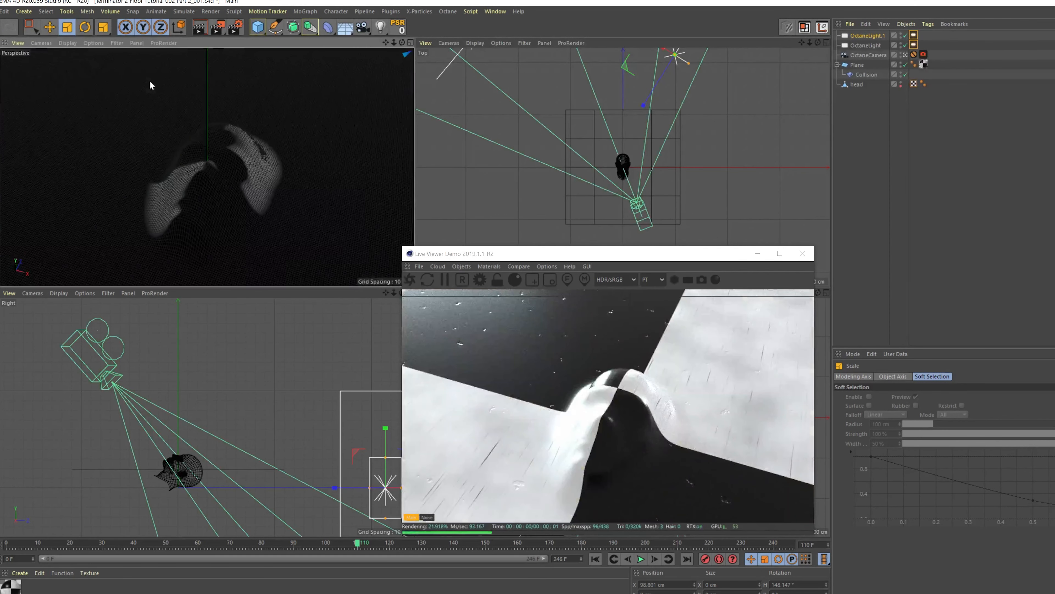
Move the small area light closer to the head at X about 104.6 cm and rotate it to a heading of about 136.6°
{"action": "left_click", "coordinate": [49, 27]}
{"action": "left_click_drag", "start_coordinate": [649, 92], "coordinate": [624, 126]}
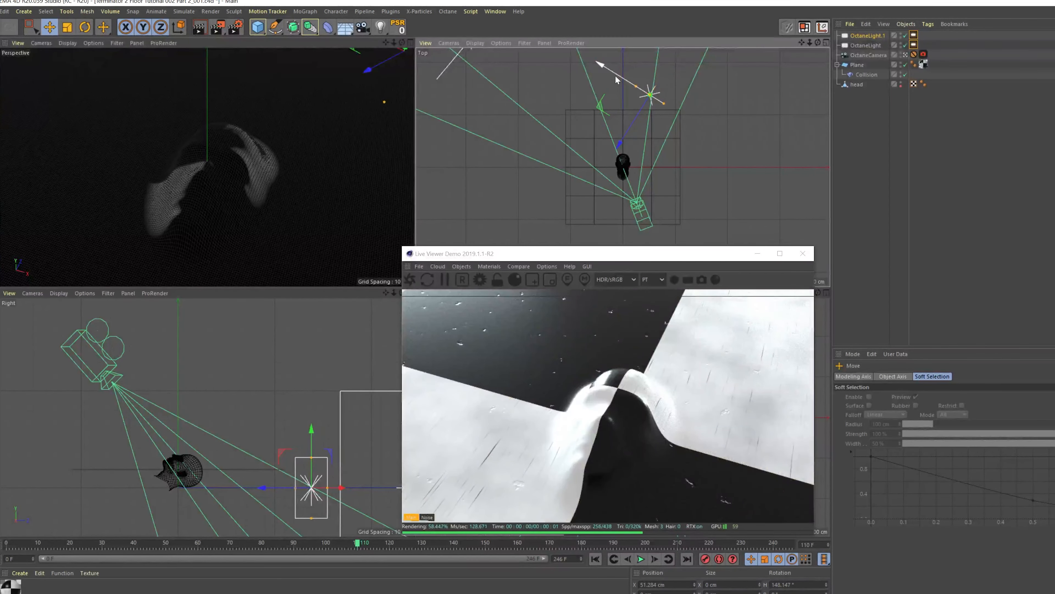
{"action": "left_click_drag", "start_coordinate": [616, 74], "coordinate": [645, 87]}
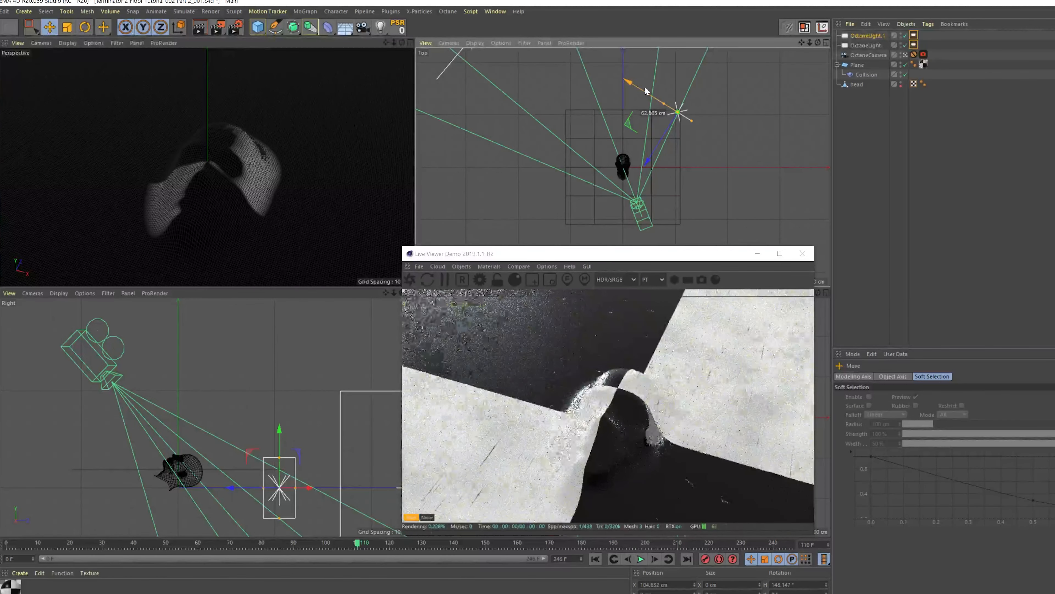
{"action": "left_click", "coordinate": [86, 28]}
{"action": "left_click_drag", "start_coordinate": [663, 144], "coordinate": [654, 154]}
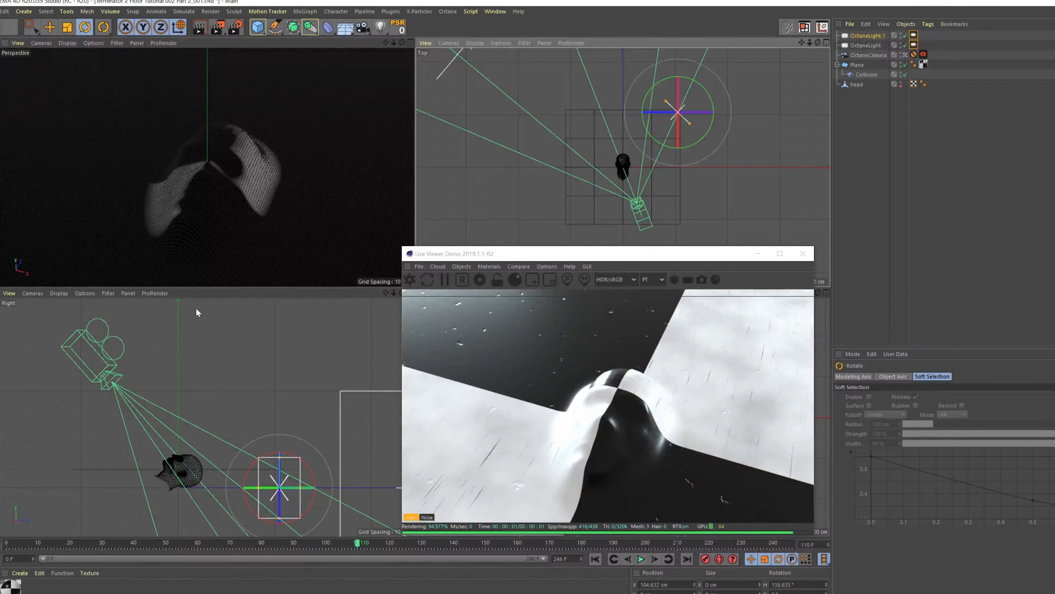
Raise the small area light to Y about 64.8 cm and scale it down to a smaller panel
{"action": "key", "text": "e"}
{"action": "left_click_drag", "start_coordinate": [278, 441], "coordinate": [281, 378]}
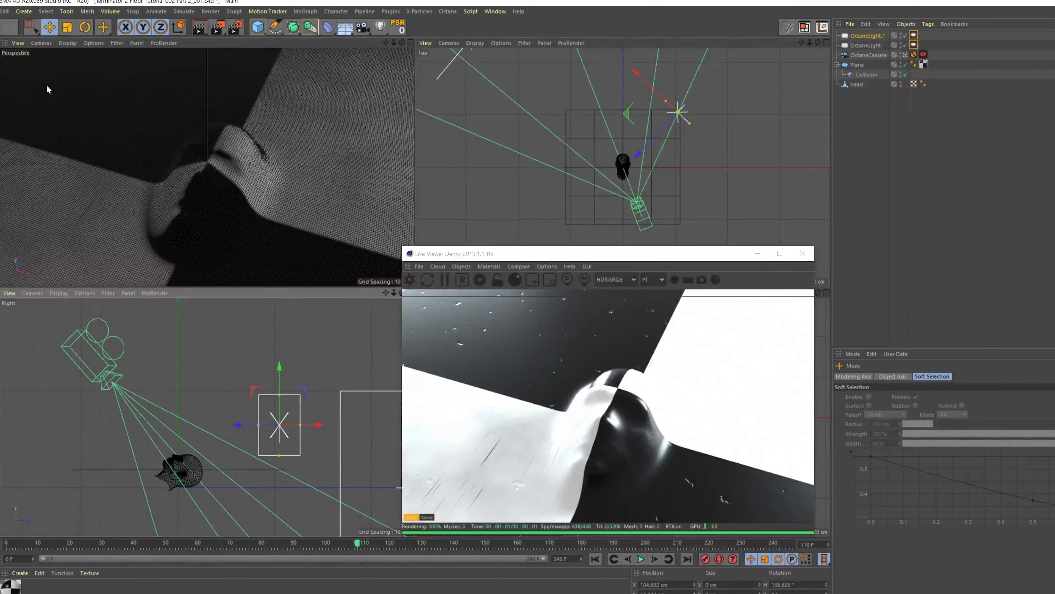
{"action": "left_click", "coordinate": [68, 30]}
{"action": "left_click_drag", "start_coordinate": [737, 91], "coordinate": [593, 106]}
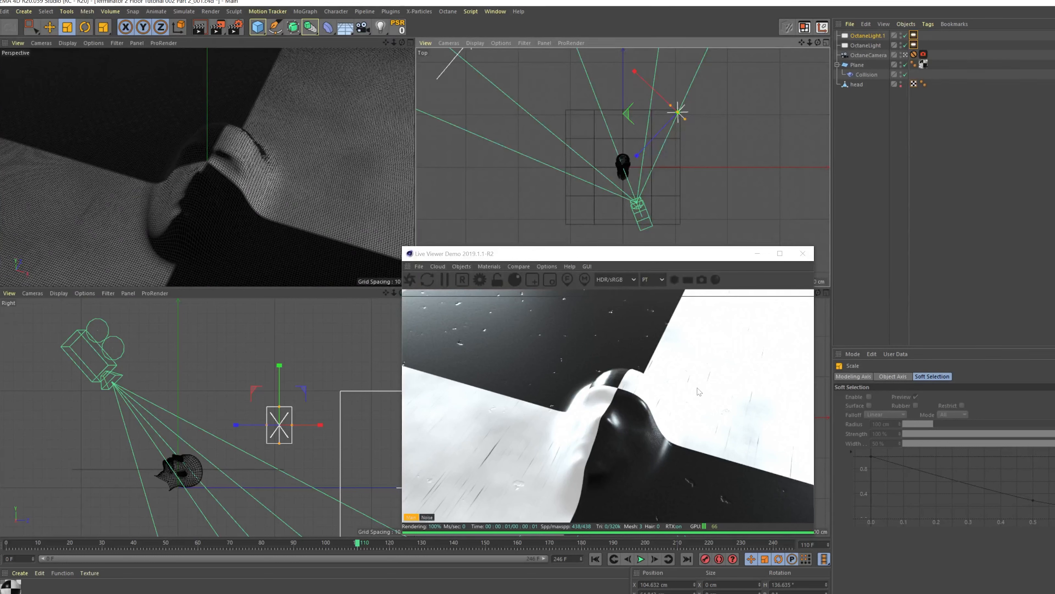
Add an Octane HDRI environment to the scene and set the Perspective view to the Default Camera
{"action": "left_click", "coordinate": [461, 266]}
{"action": "left_click", "coordinate": [478, 297]}
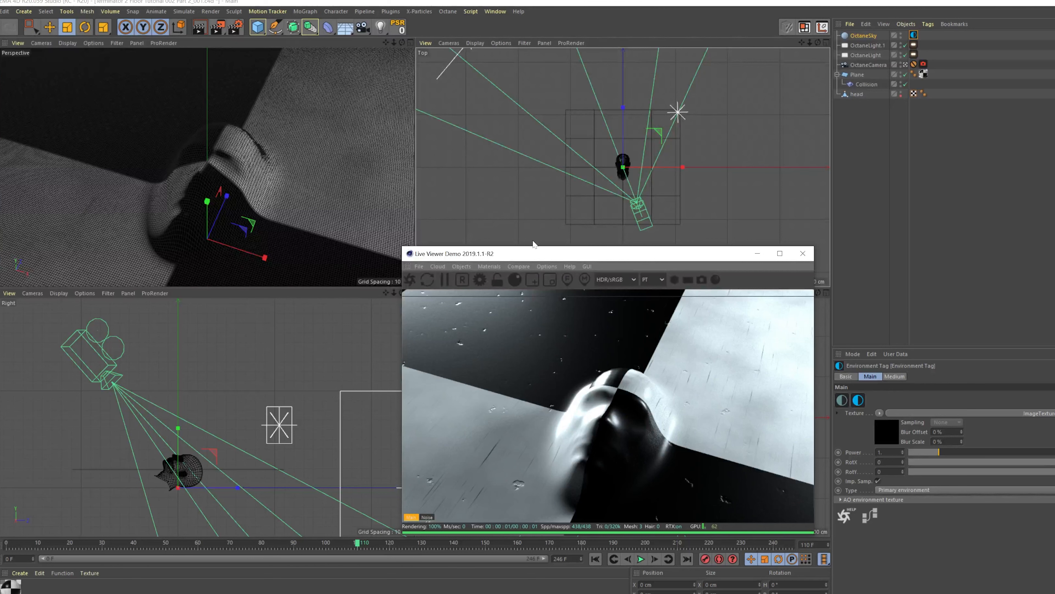
{"action": "left_click", "coordinate": [40, 43]}
{"action": "mouse_move", "coordinate": [62, 68]}
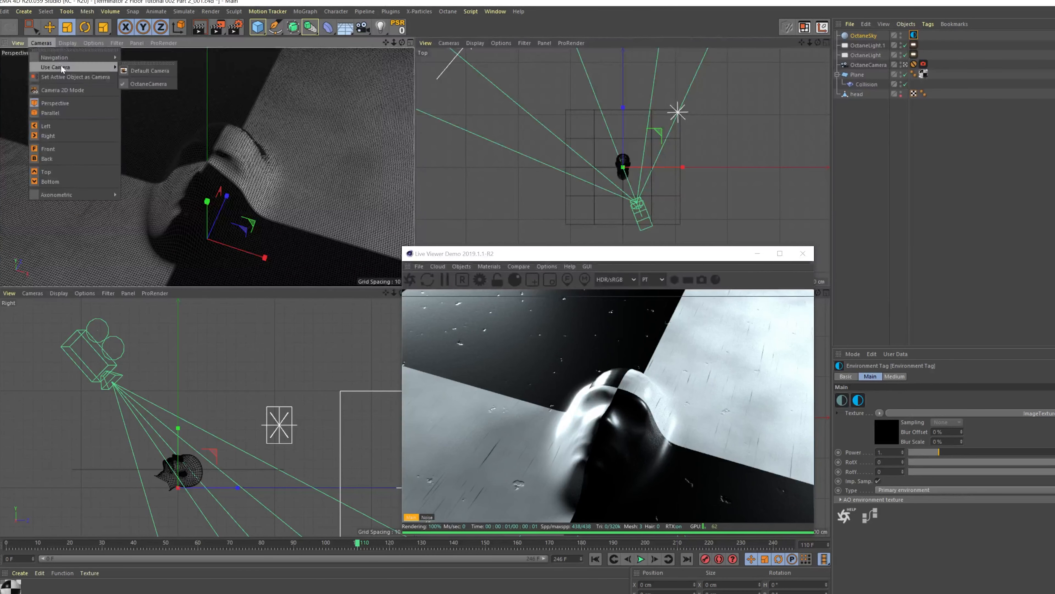
{"action": "left_click", "coordinate": [148, 71]}
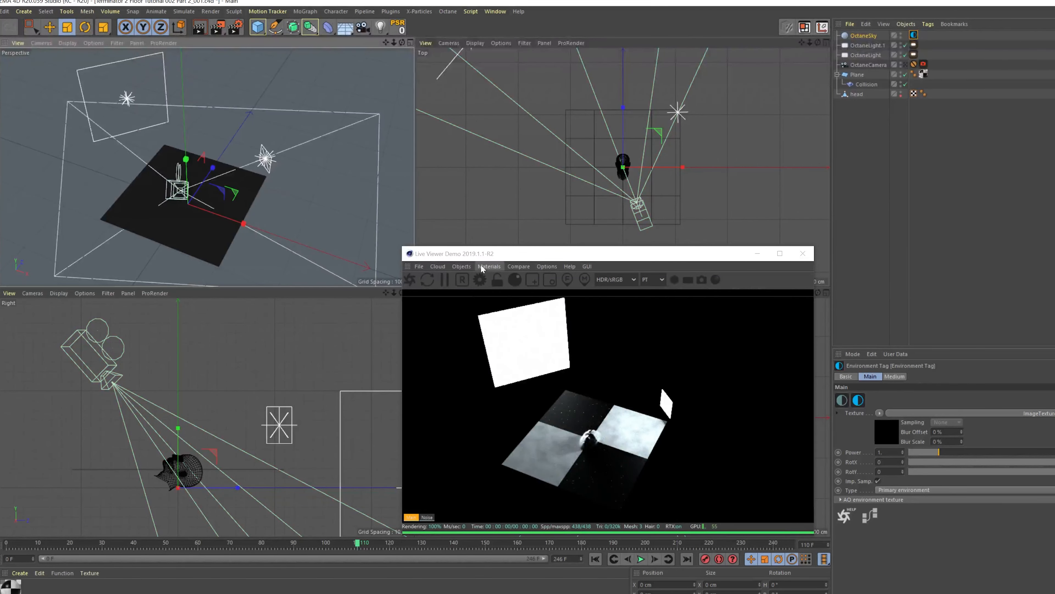
Add a third Octane area light, rotate it to face down and raise it high above the floor
{"action": "left_click", "coordinate": [462, 267]}
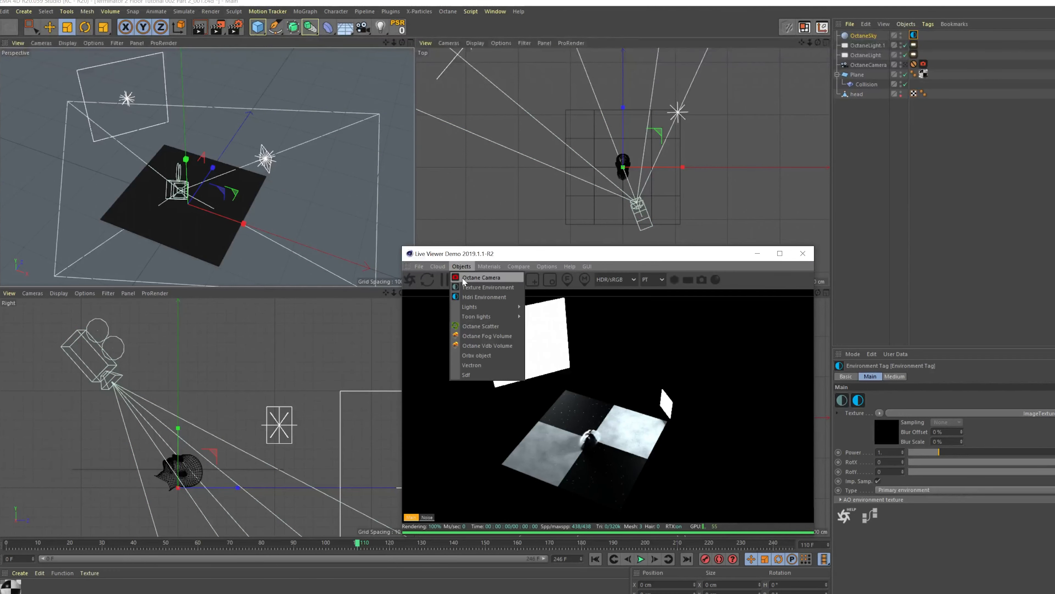
{"action": "mouse_move", "coordinate": [472, 308]}
{"action": "left_click", "coordinate": [556, 329]}
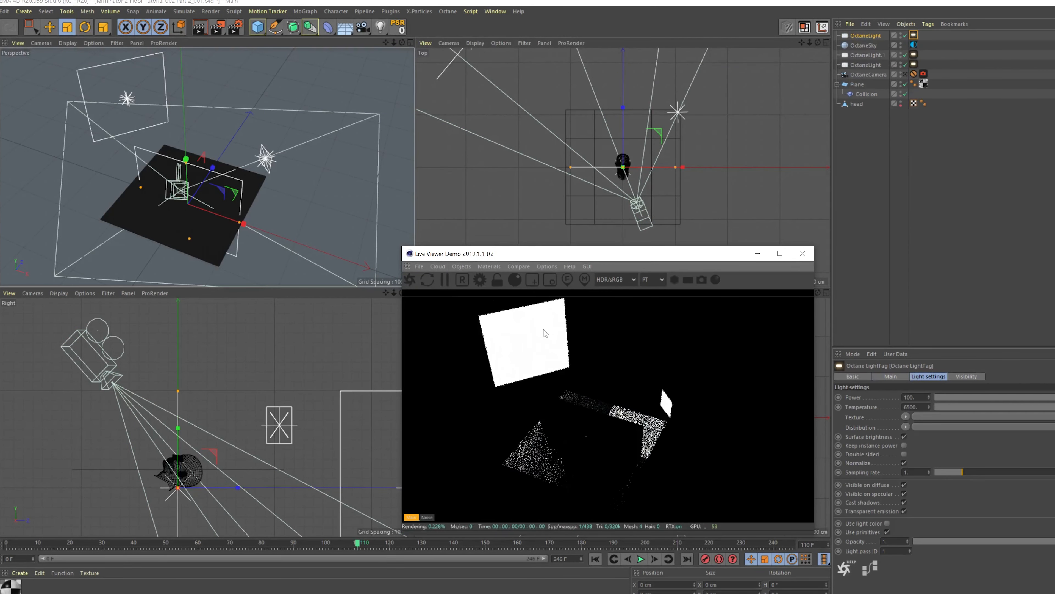
{"action": "left_click", "coordinate": [85, 29]}
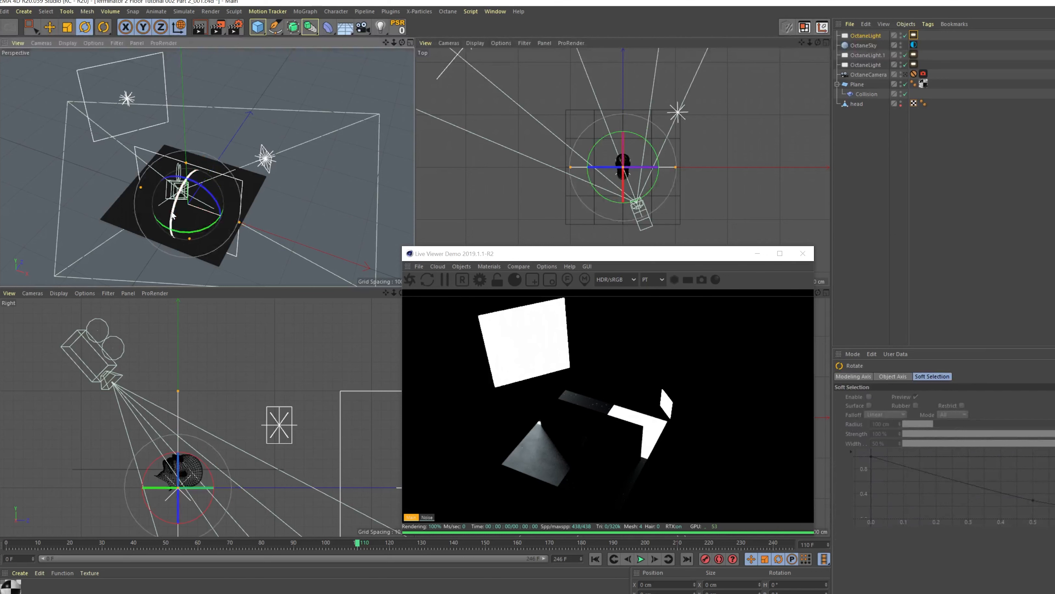
{"action": "left_click_drag", "start_coordinate": [173, 215], "coordinate": [195, 172]}
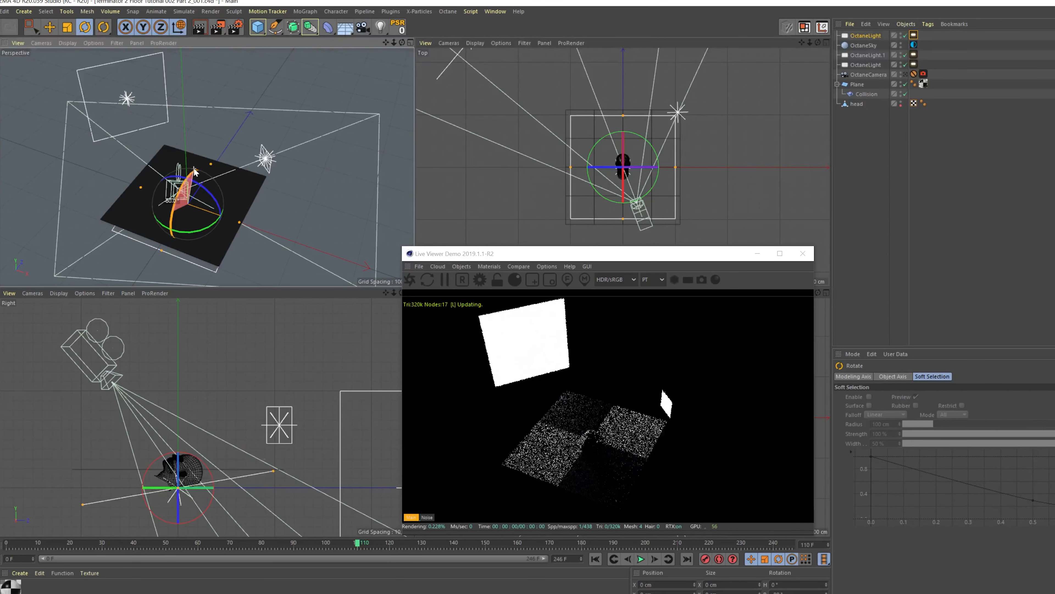
{"action": "left_click", "coordinate": [51, 27]}
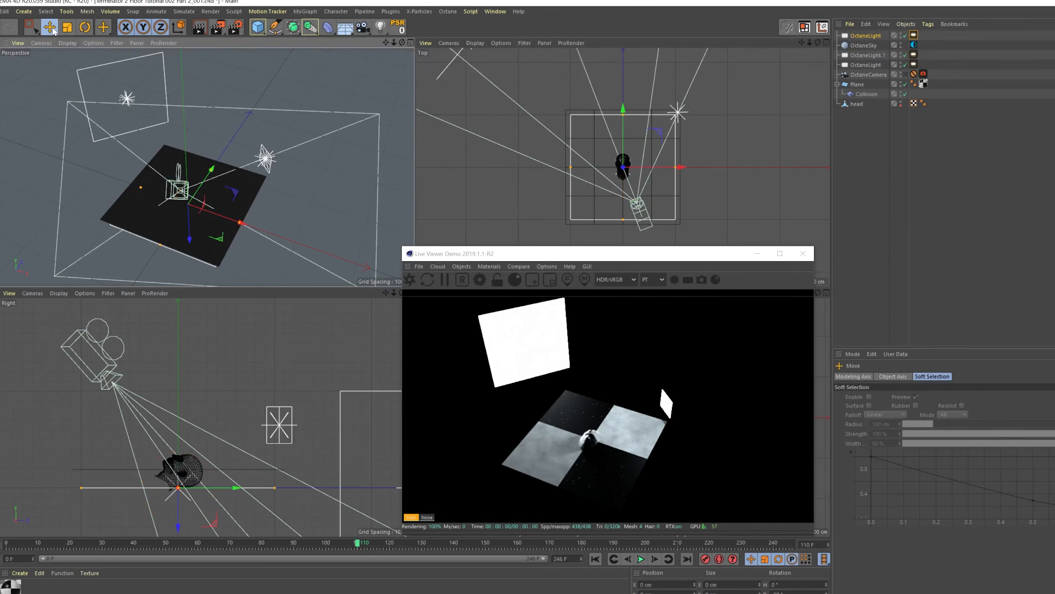
{"action": "left_click_drag", "start_coordinate": [189, 240], "coordinate": [178, 120]}
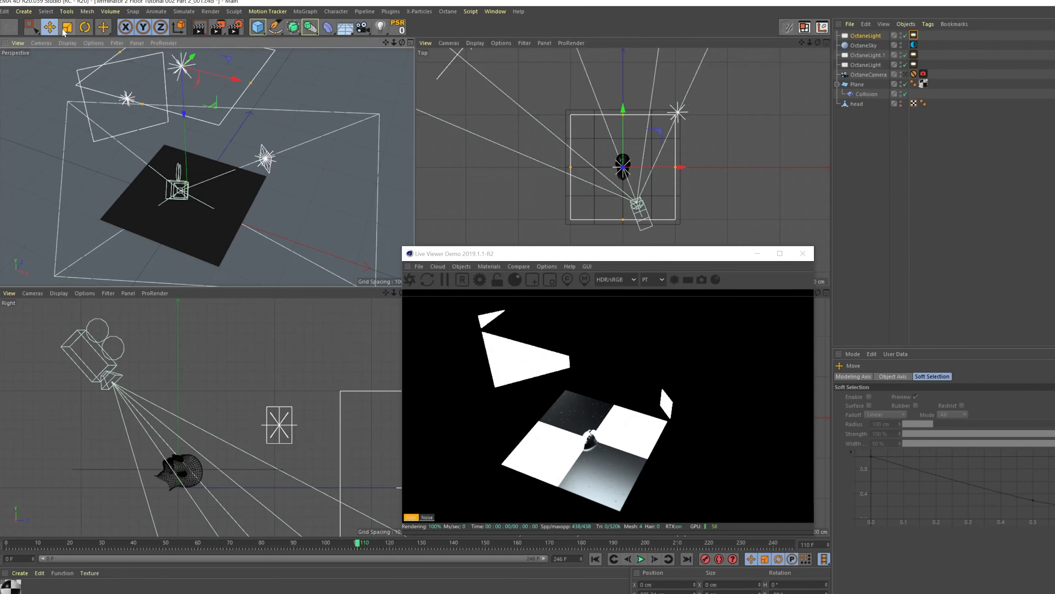
Return the Perspective view to the OctaneCamera and reduce the overhead area light's power to about 0.71
{"action": "left_click", "coordinate": [41, 43]}
{"action": "mouse_move", "coordinate": [73, 67]}
{"action": "left_click", "coordinate": [148, 84]}
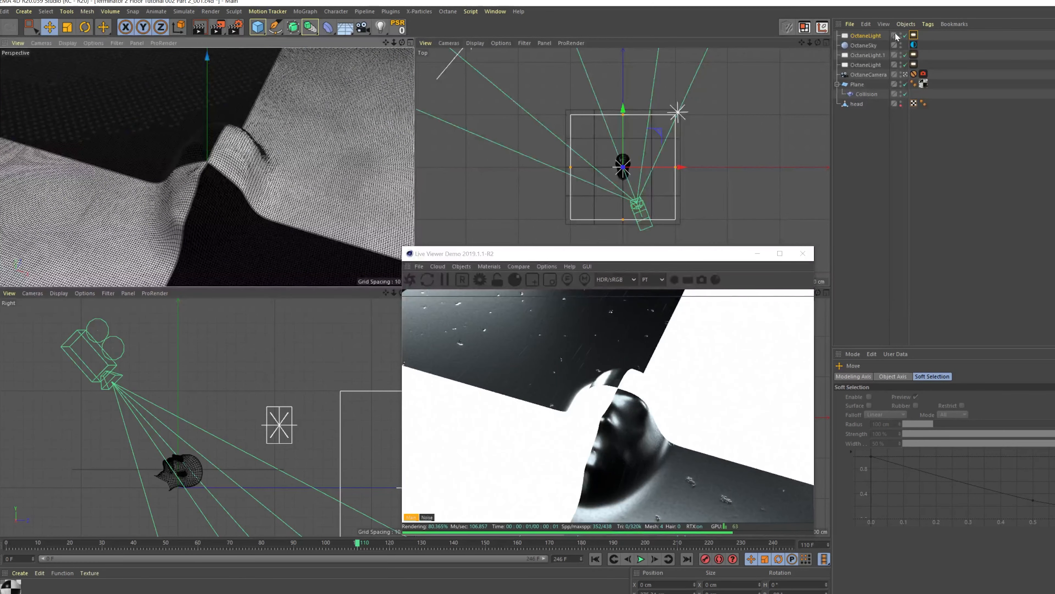
{"action": "left_click", "coordinate": [913, 35]}
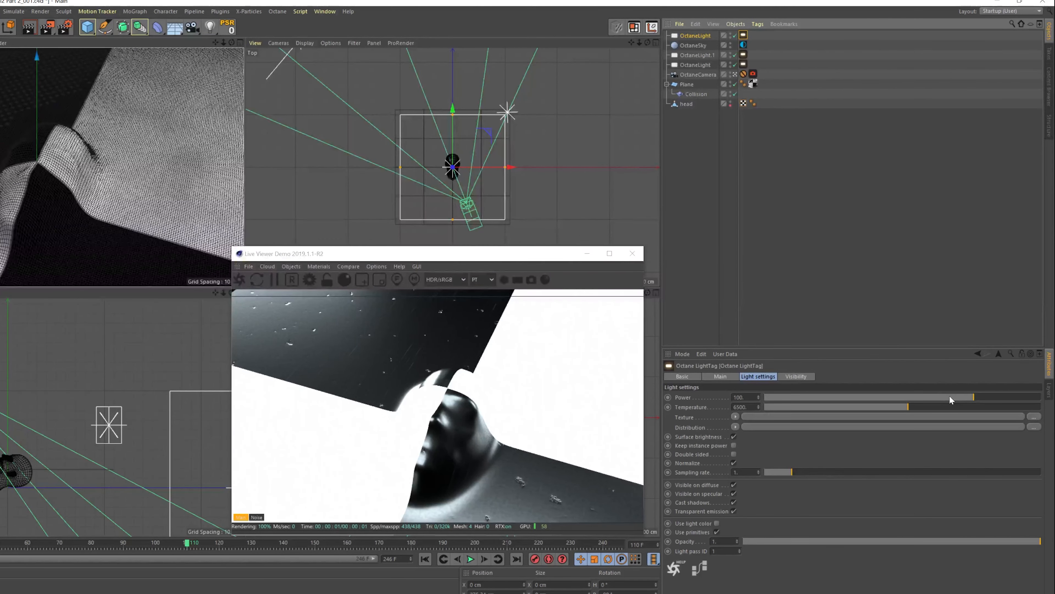
{"action": "left_click_drag", "start_coordinate": [949, 395], "coordinate": [920, 399]}
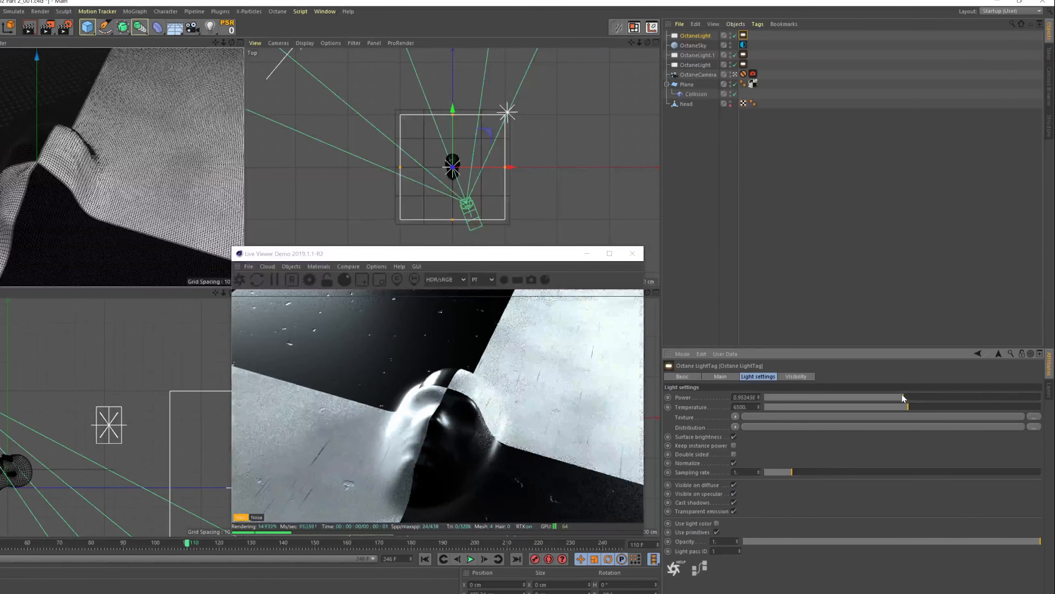
{"action": "left_click_drag", "start_coordinate": [902, 394], "coordinate": [898, 394]}
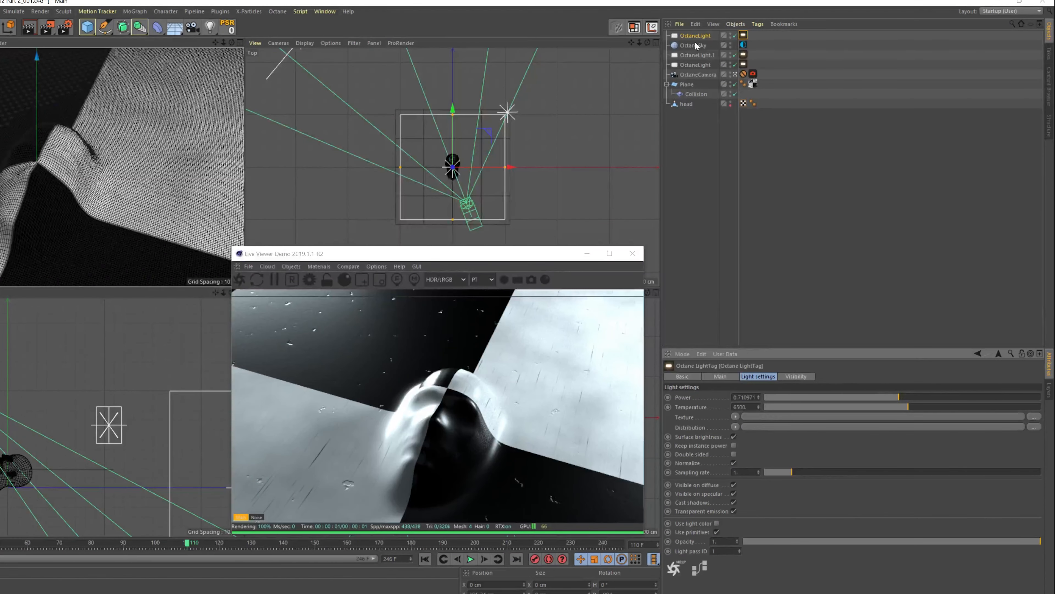
List the overhead light below OctaneSky, and set the power of OctaneLight.1 to about 32.9 and of the first area light to about 20.2
{"action": "left_click_drag", "start_coordinate": [689, 37], "coordinate": [692, 52]}
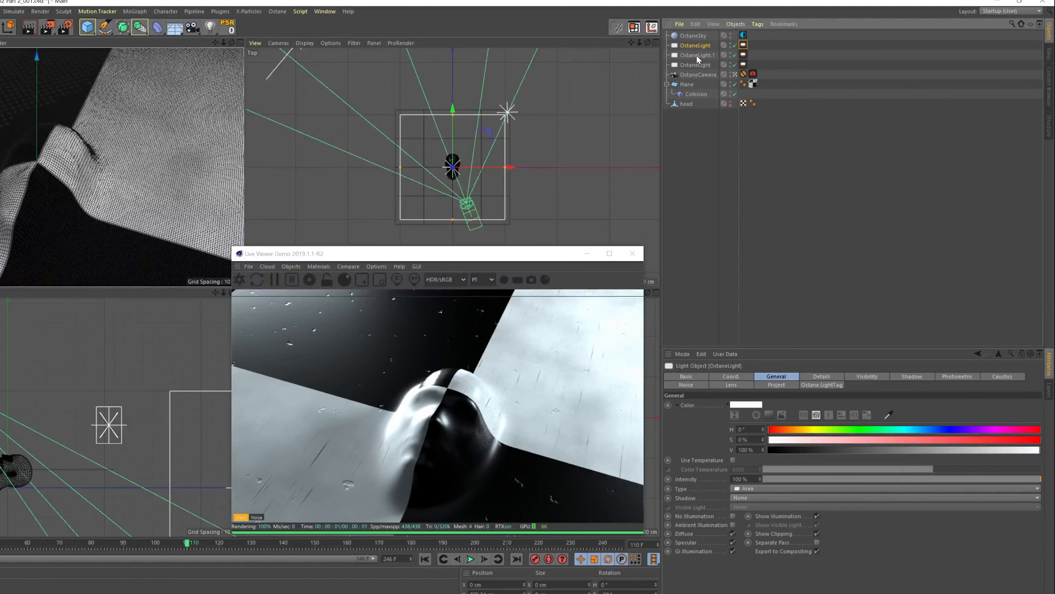
{"action": "left_click", "coordinate": [743, 54]}
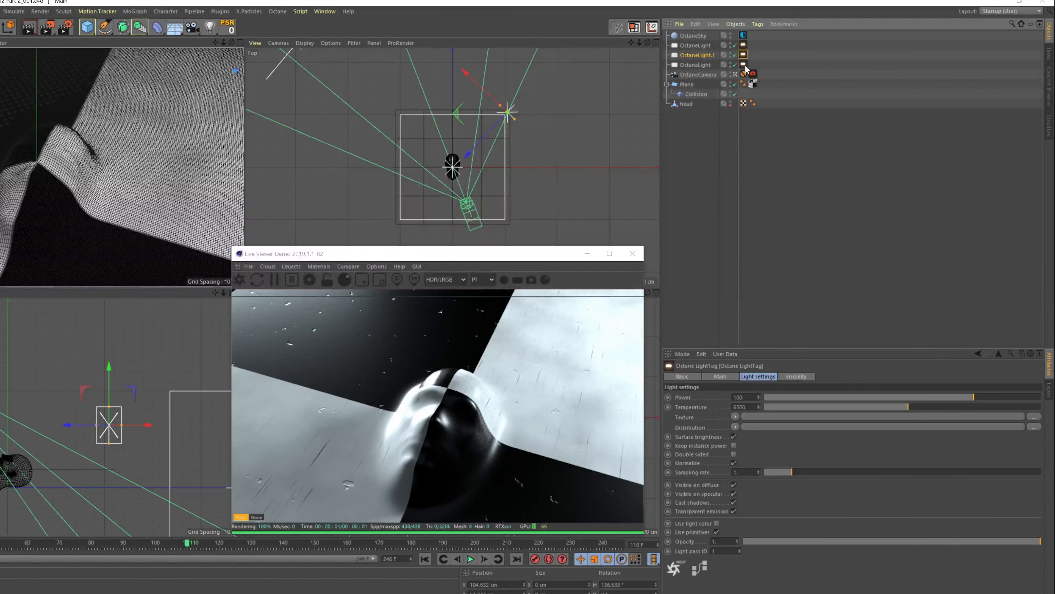
{"action": "left_click_drag", "start_coordinate": [950, 396], "coordinate": [954, 397]}
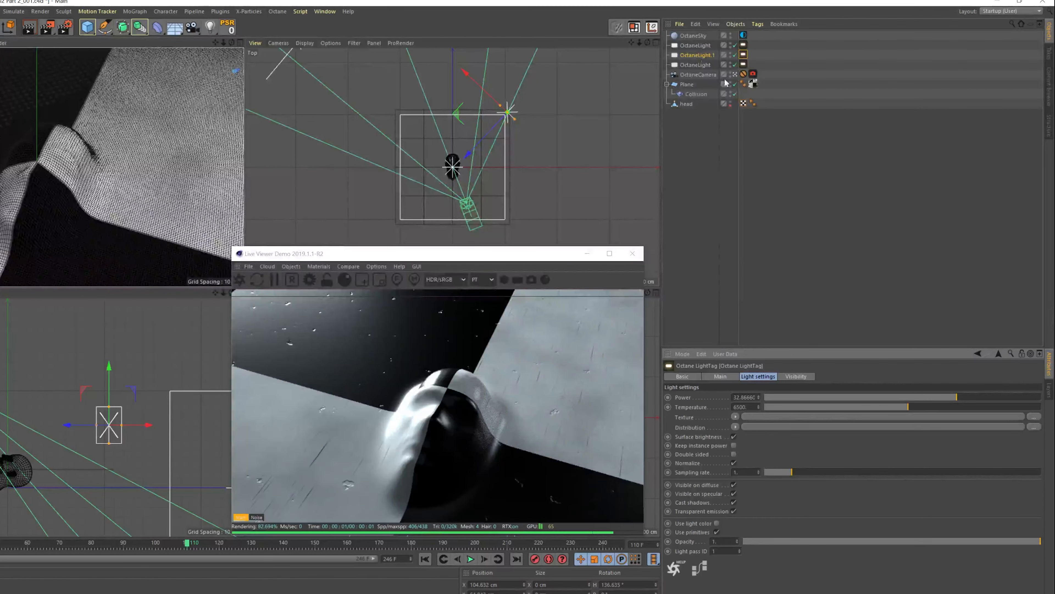
{"action": "left_click", "coordinate": [743, 64]}
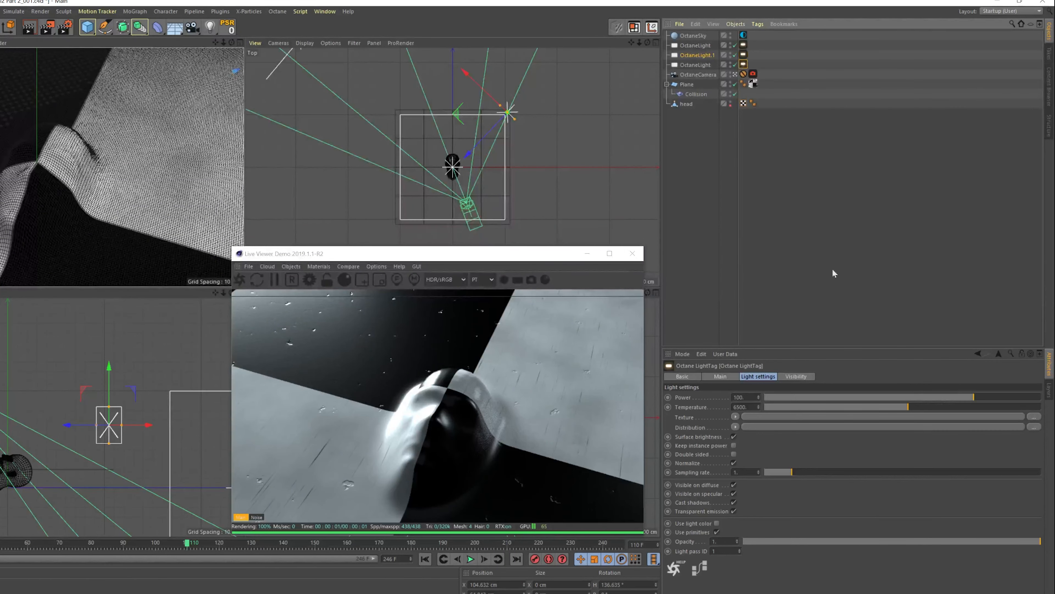
{"action": "left_click_drag", "start_coordinate": [967, 398], "coordinate": [947, 395]}
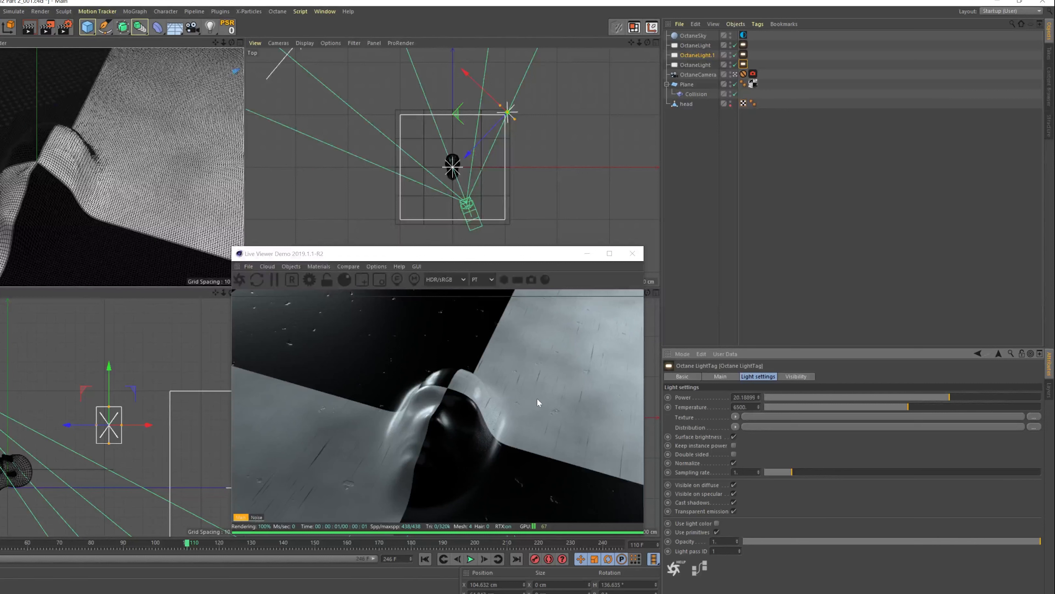
Enable the OctaneCamera's camera imager with a Linear response and gamma 2.2, and enable its post processing
{"action": "left_click", "coordinate": [752, 75]}
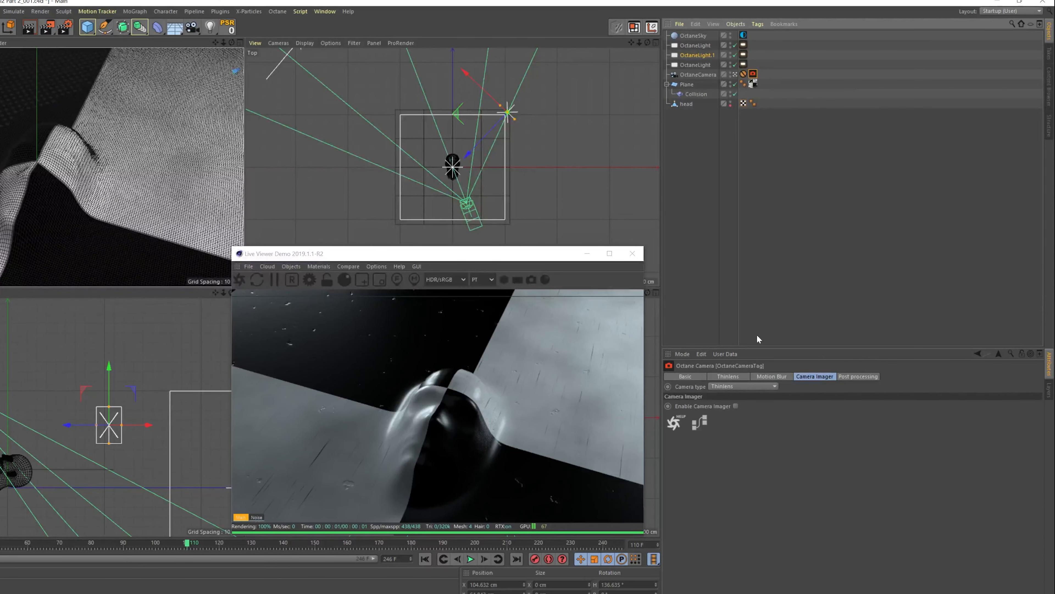
{"action": "left_click", "coordinate": [736, 406]}
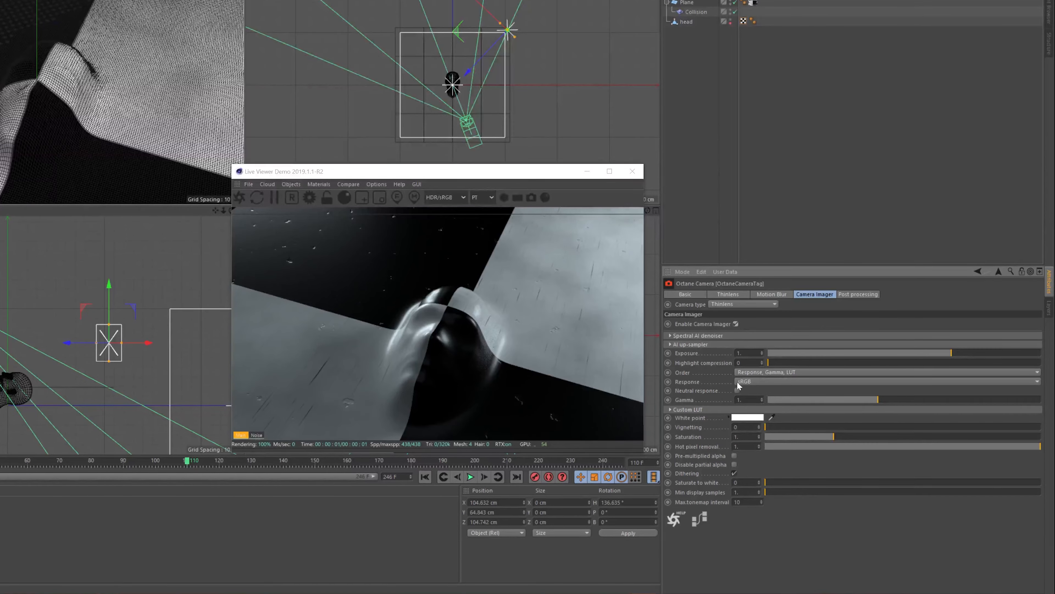
{"action": "left_click", "coordinate": [750, 381]}
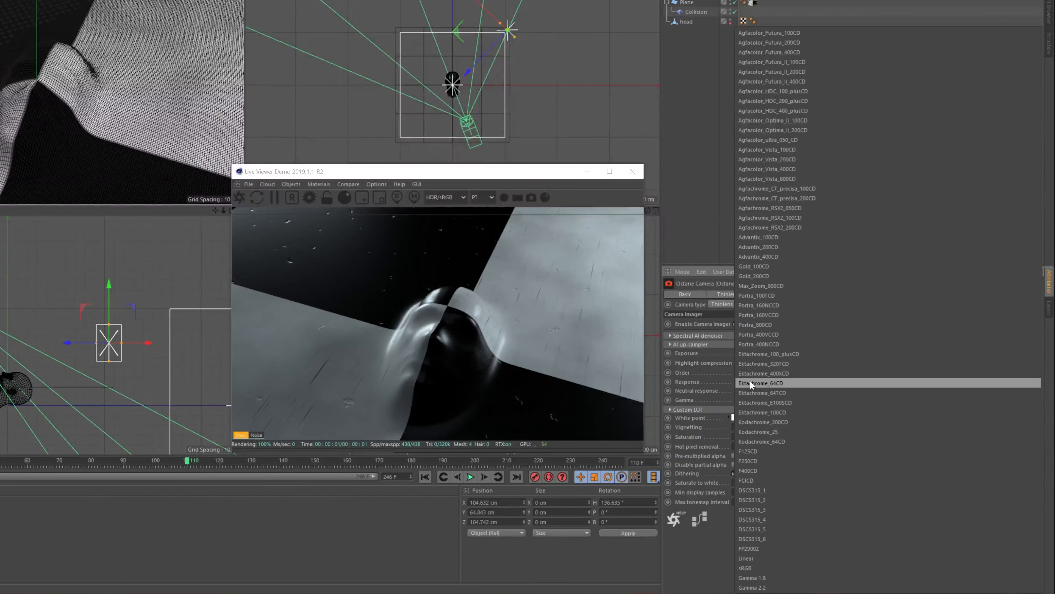
{"action": "left_click", "coordinate": [764, 555]}
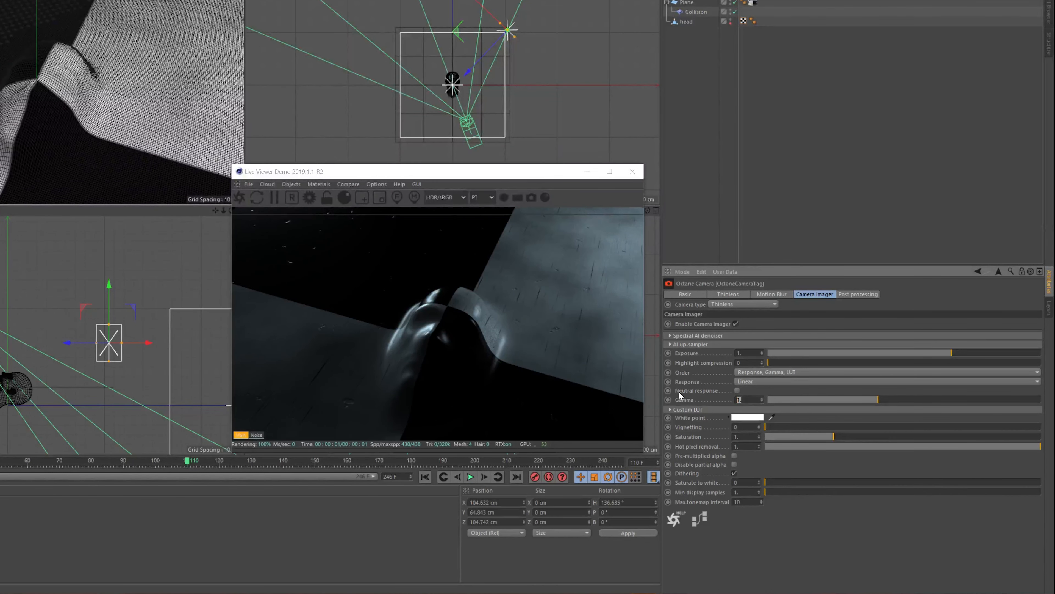
{"action": "type", "text": ".2"}
{"action": "key", "text": "Return"}
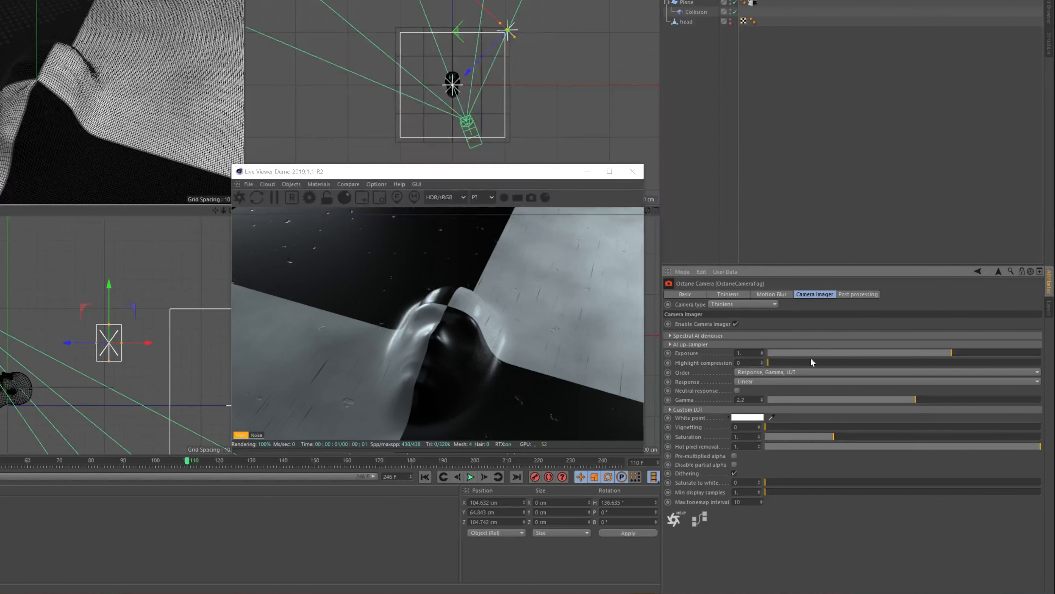
{"action": "left_click", "coordinate": [855, 296]}
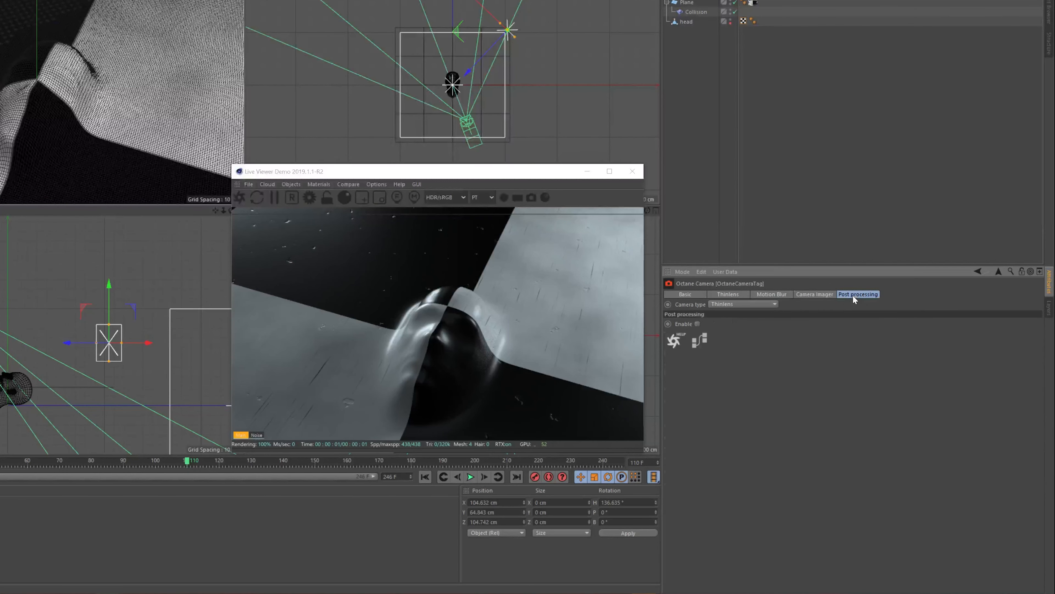
{"action": "left_click", "coordinate": [697, 323]}
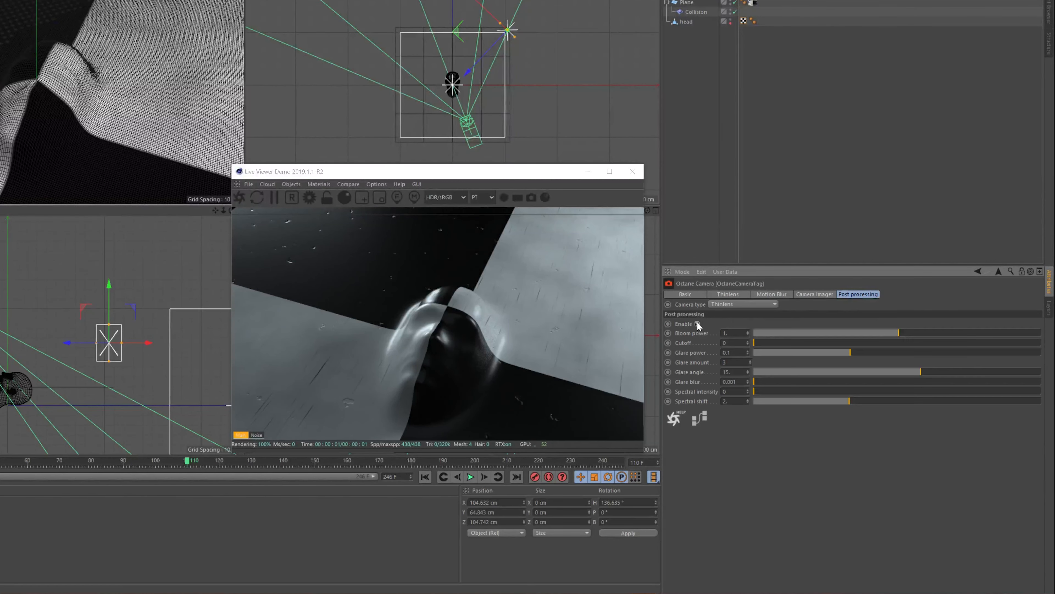
Set the OctaneCamera's F-stop to 2.4 and aperture edge to 3, and fine-tune the camera imager's exposure
{"action": "left_click", "coordinate": [735, 295]}
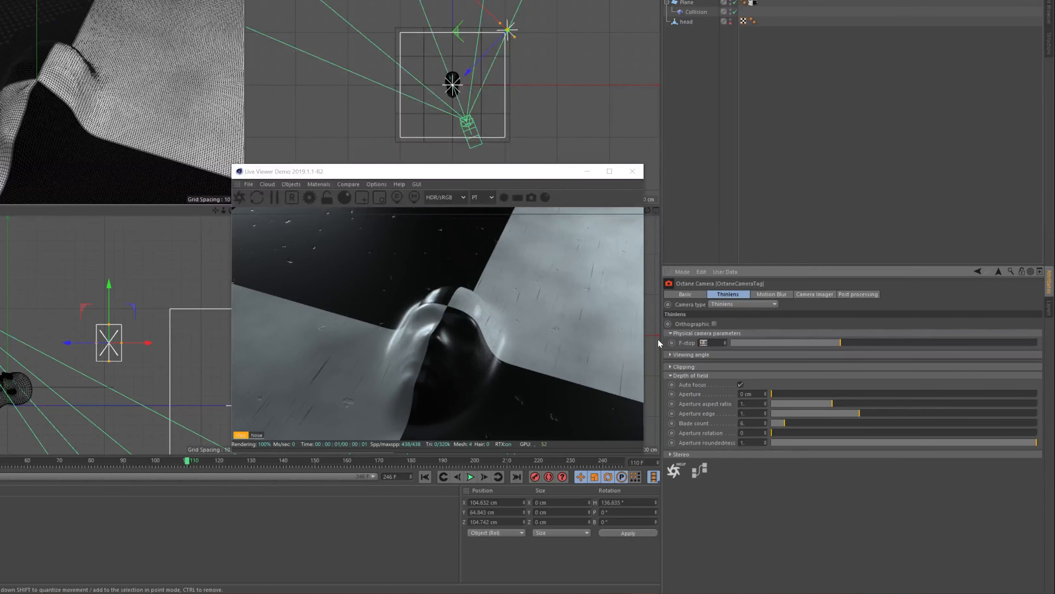
{"action": "type", "text": "2.4"}
{"action": "key", "text": "Return"}
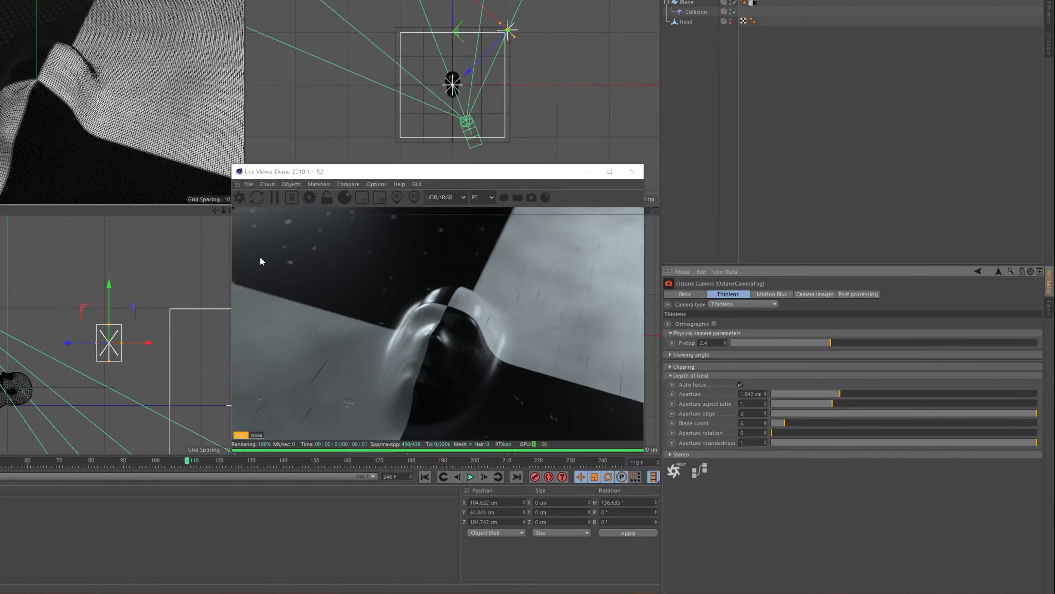
{"action": "left_click", "coordinate": [824, 295]}
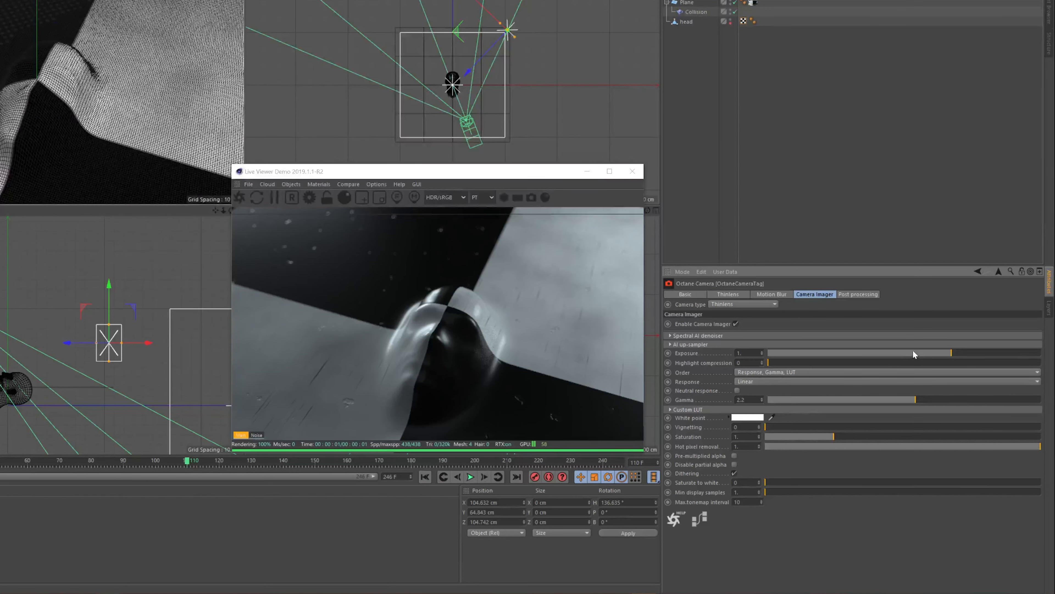
{"action": "left_click_drag", "start_coordinate": [953, 356], "coordinate": [949, 357]}
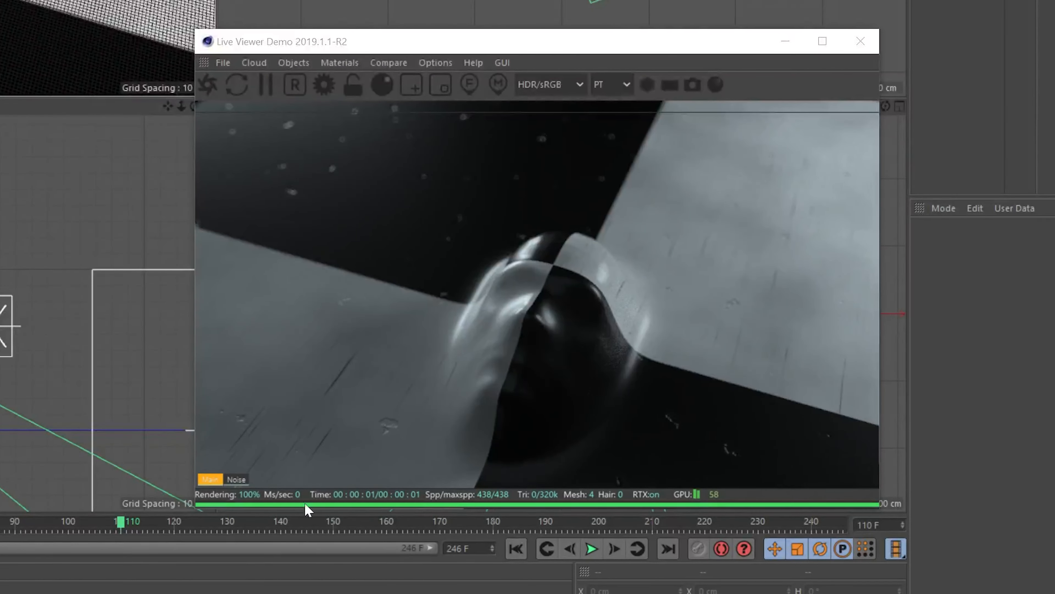
Preview the render at about frames 140 and 150, and review the Octane Renderer and Output render settings
{"action": "left_click", "coordinate": [281, 526]}
{"action": "left_click", "coordinate": [331, 526]}
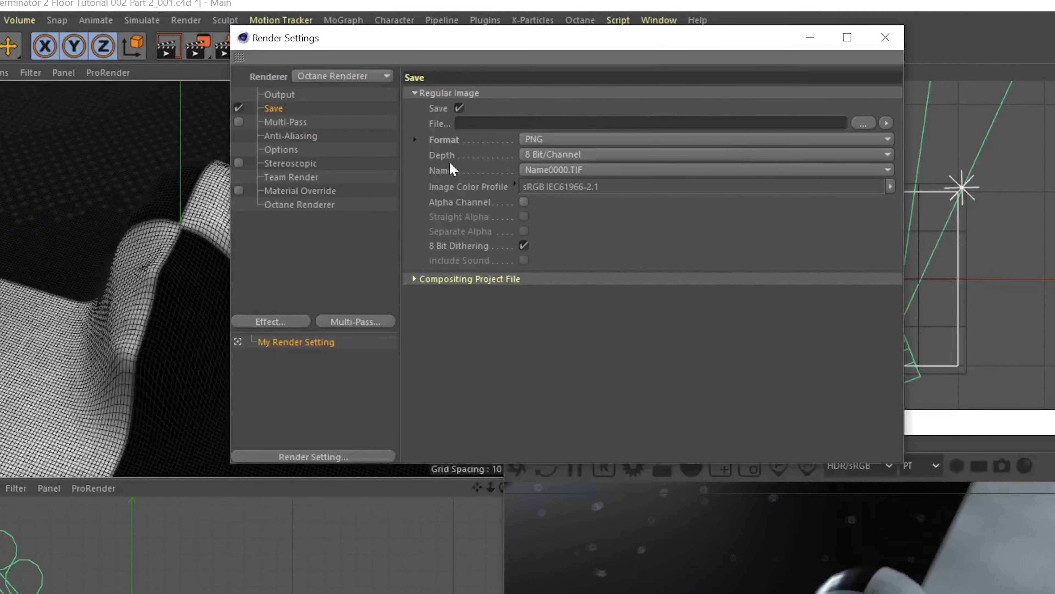
{"action": "left_click", "coordinate": [308, 205]}
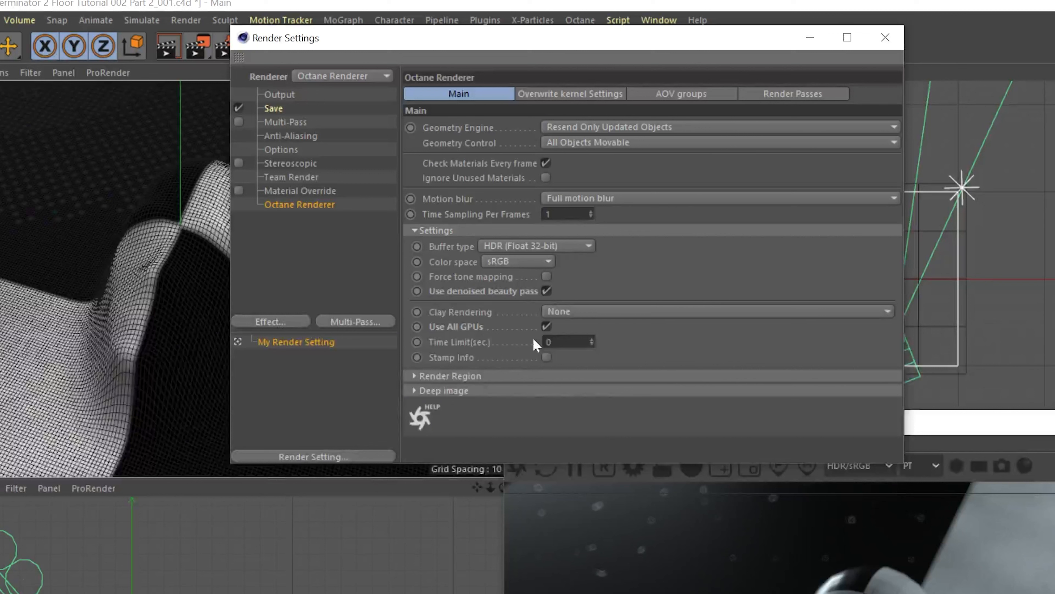
{"action": "left_click", "coordinate": [271, 96]}
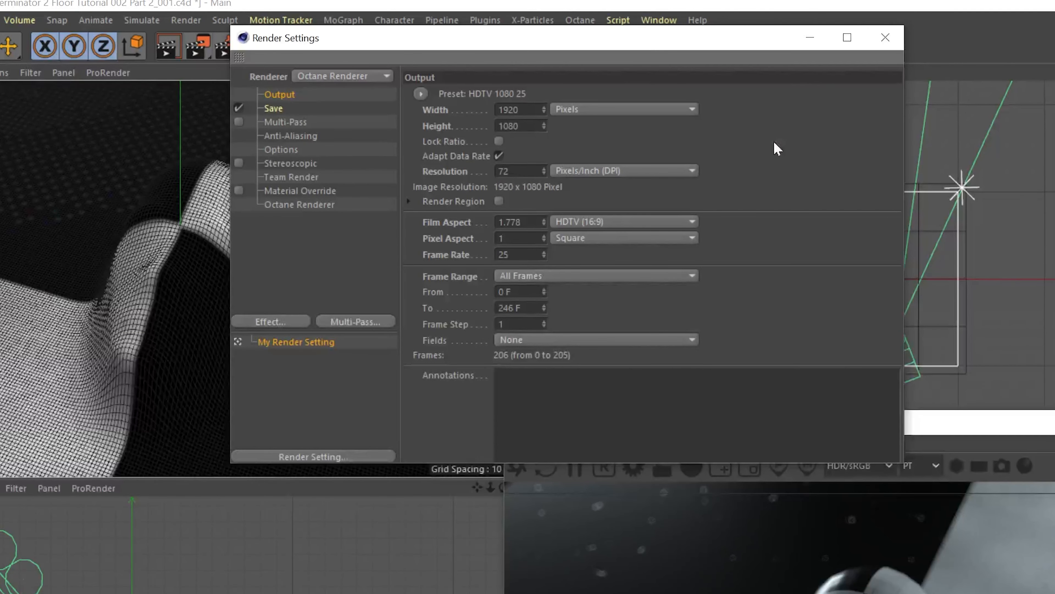
{"action": "left_click", "coordinate": [886, 38]}
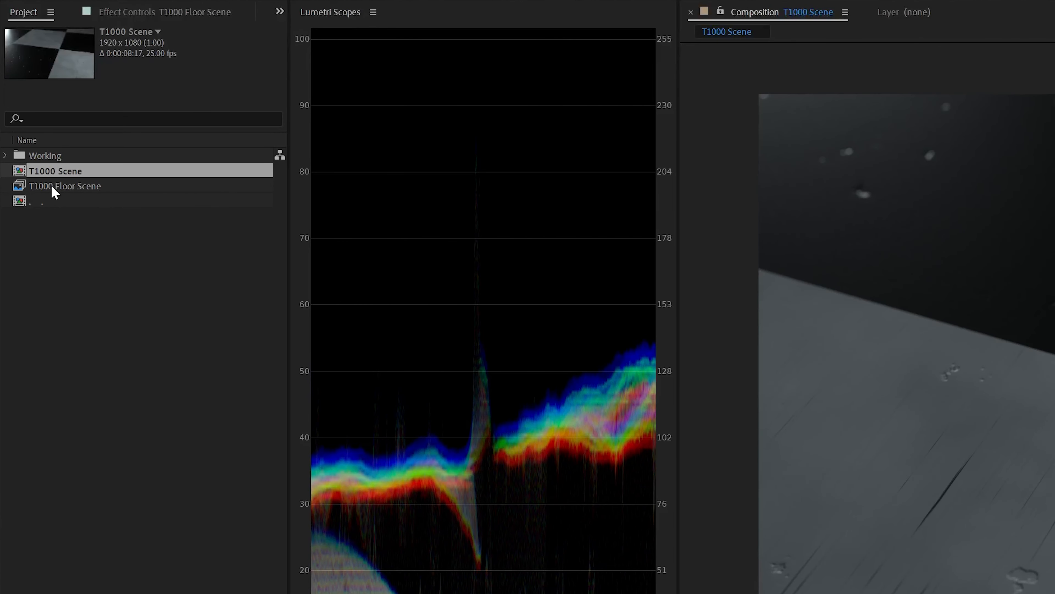
In After Effects, check the main footage interpretation settings of the T1000 Floor Scene sequence and play through part of the T1000 Scene composition
{"action": "left_click", "coordinate": [19, 126]}
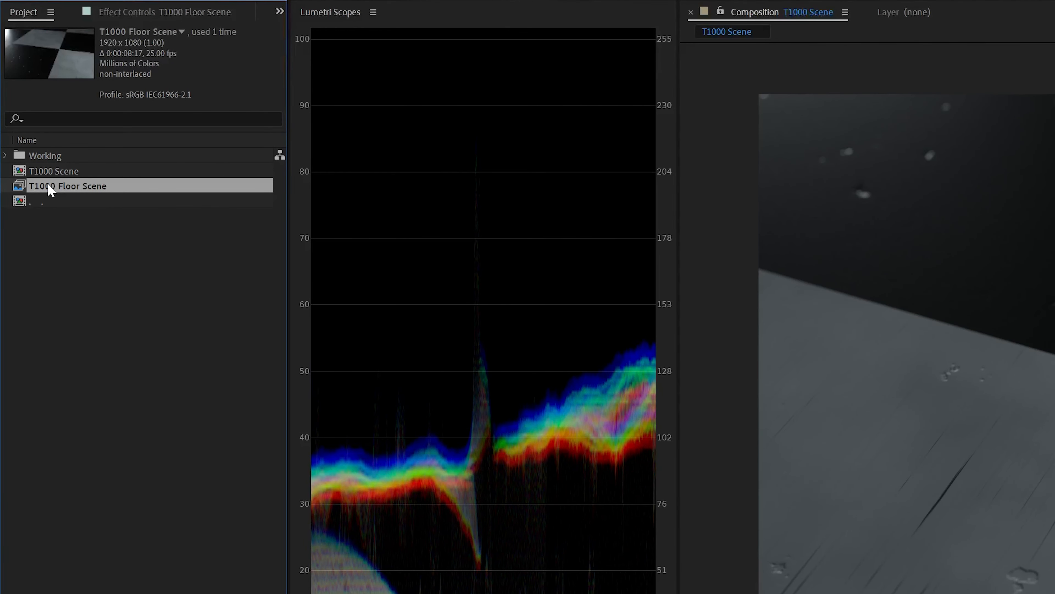
{"action": "right_click", "coordinate": [51, 191]}
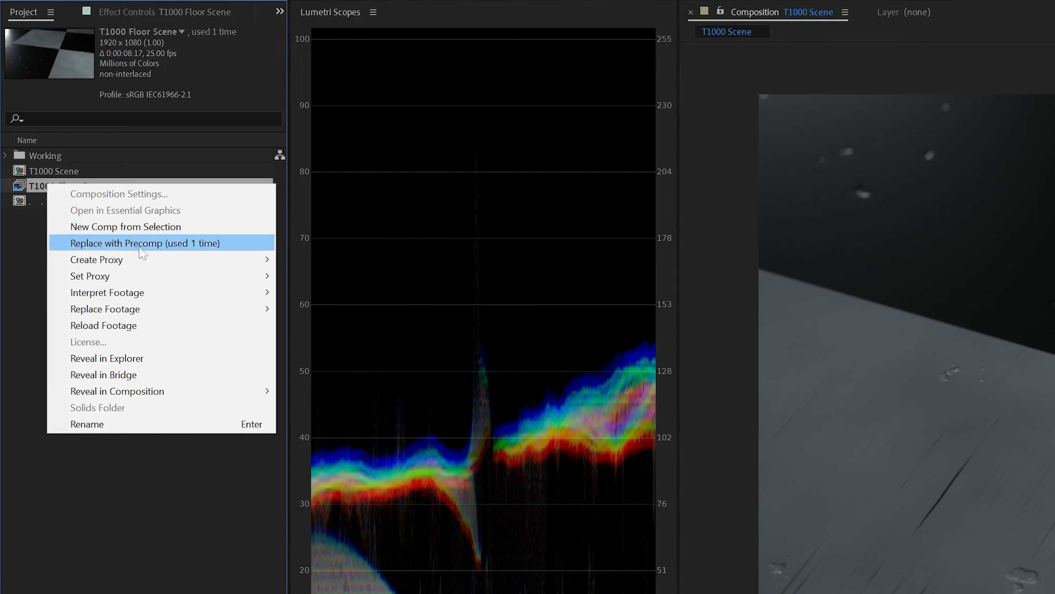
{"action": "mouse_move", "coordinate": [203, 295]}
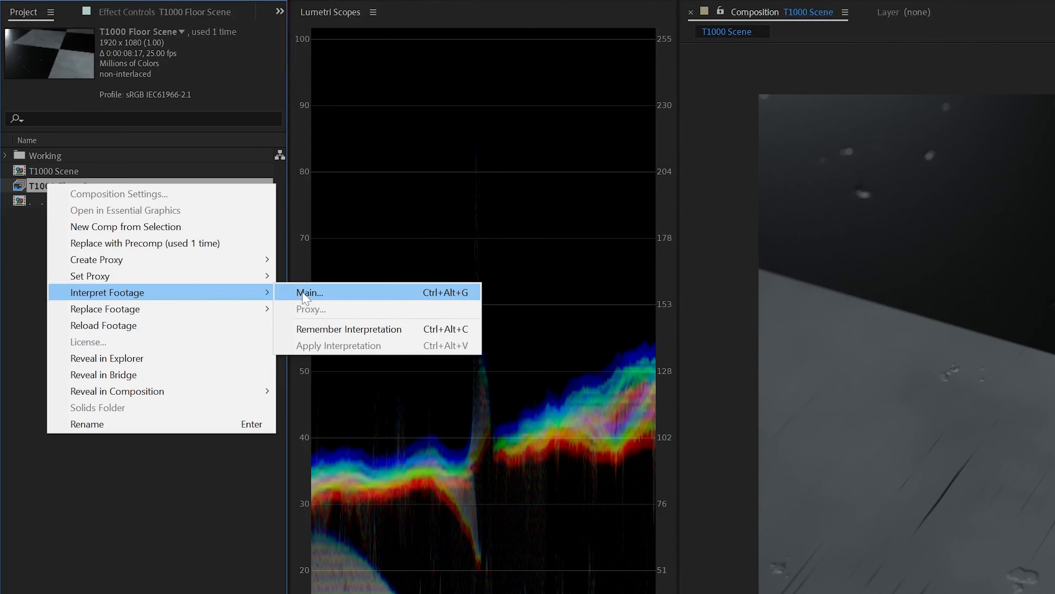
{"action": "left_click", "coordinate": [292, 296]}
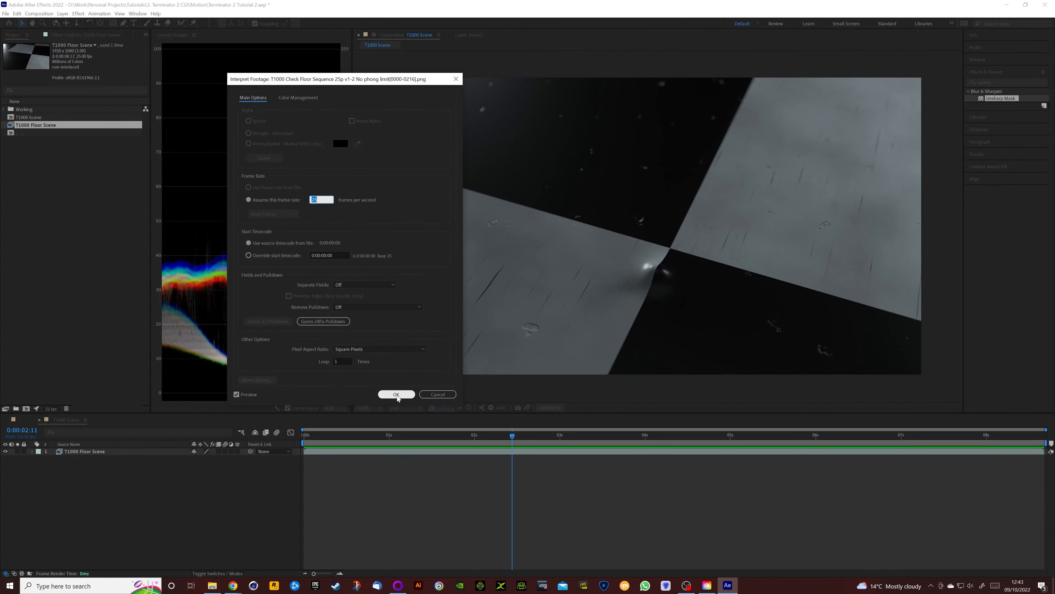
{"action": "left_click", "coordinate": [516, 495]}
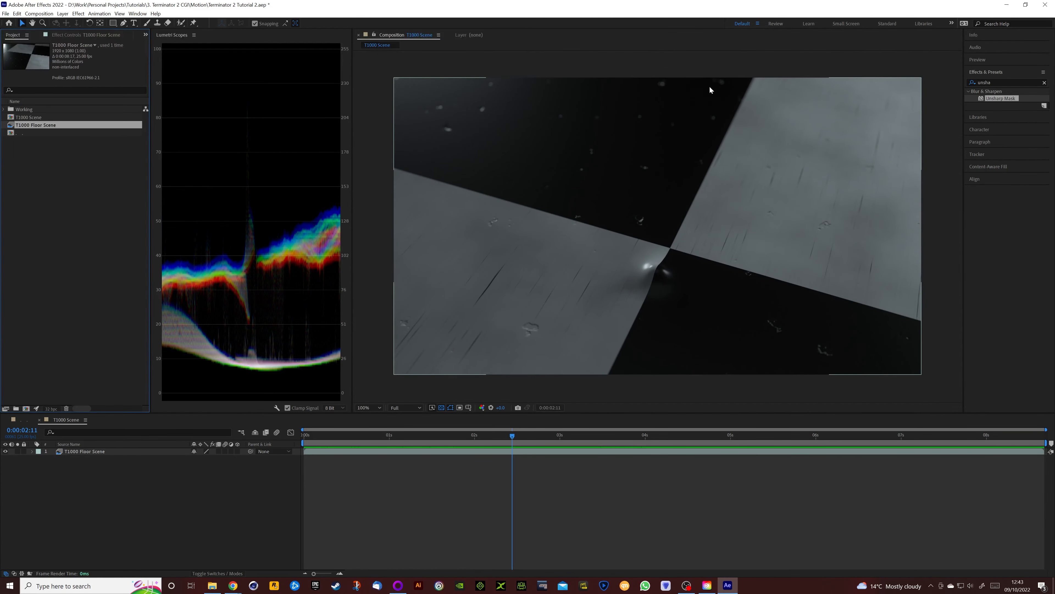
{"action": "key", "text": "space"}
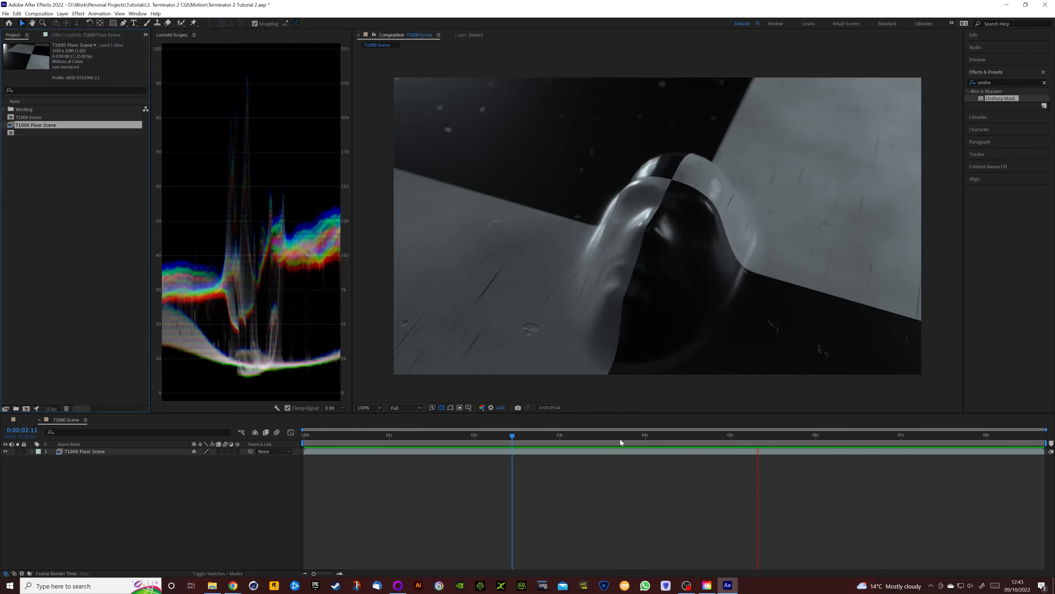
{"action": "key", "text": "space"}
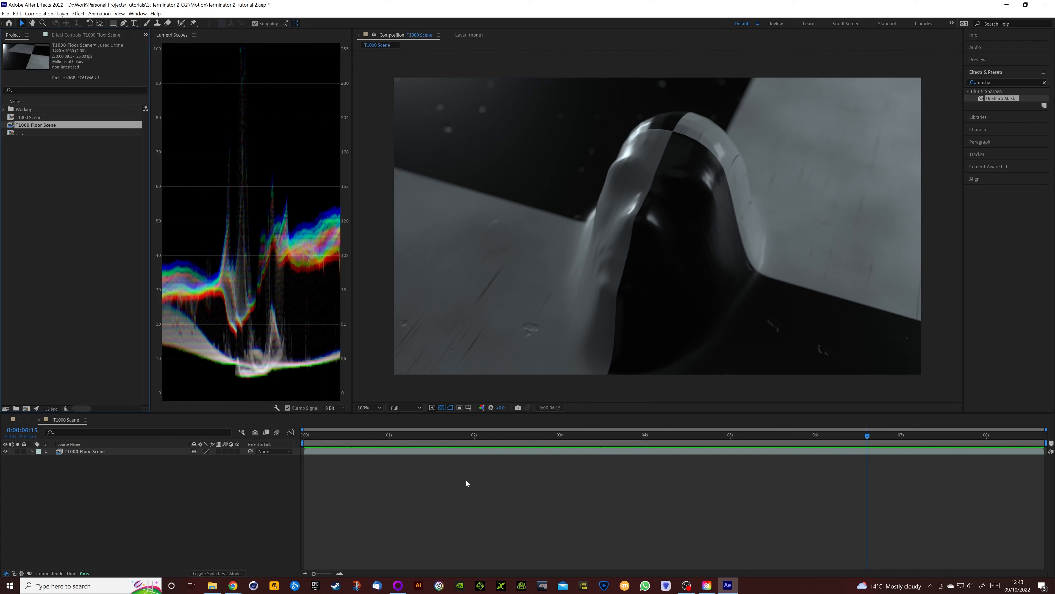
Add an adjustment layer above the T1000 Floor Scene layer and apply the Unsharp Mask effect to it
{"action": "right_click", "coordinate": [403, 476]}
{"action": "mouse_move", "coordinate": [430, 483]}
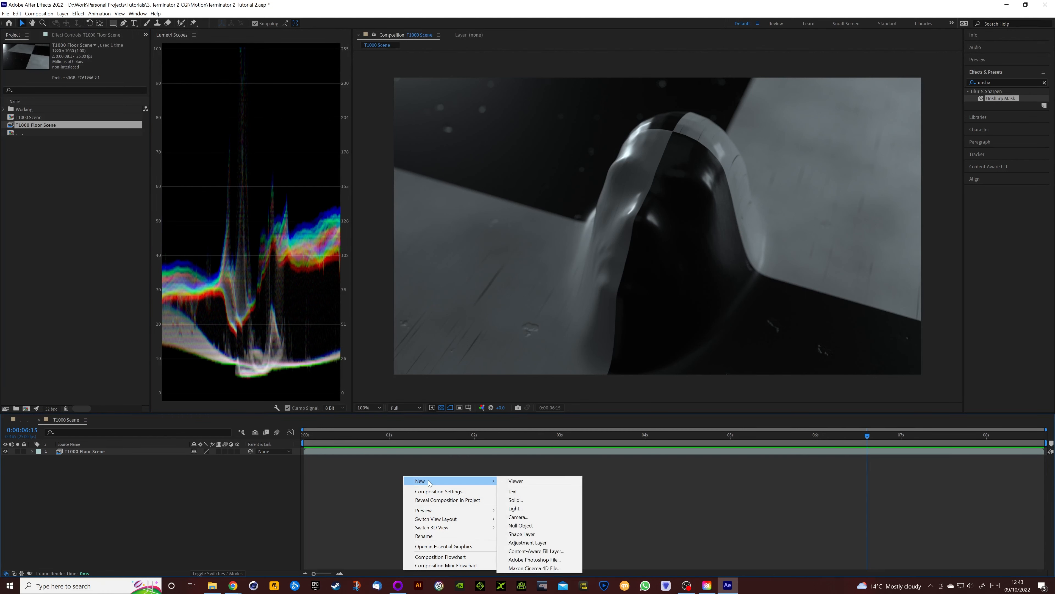
{"action": "left_click", "coordinate": [525, 542]}
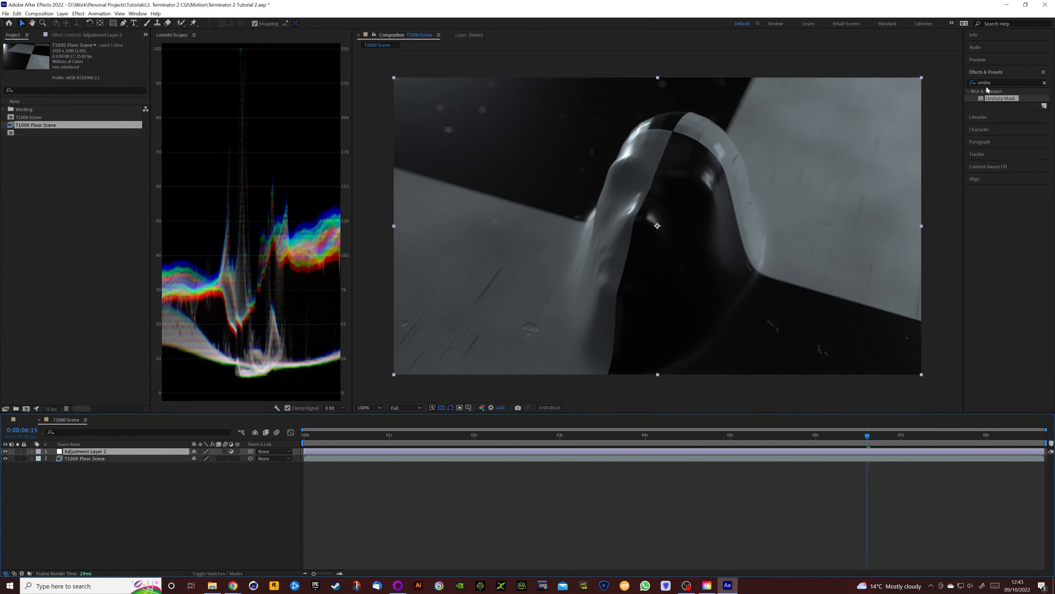
{"action": "left_click_drag", "start_coordinate": [995, 100], "coordinate": [373, 452]}
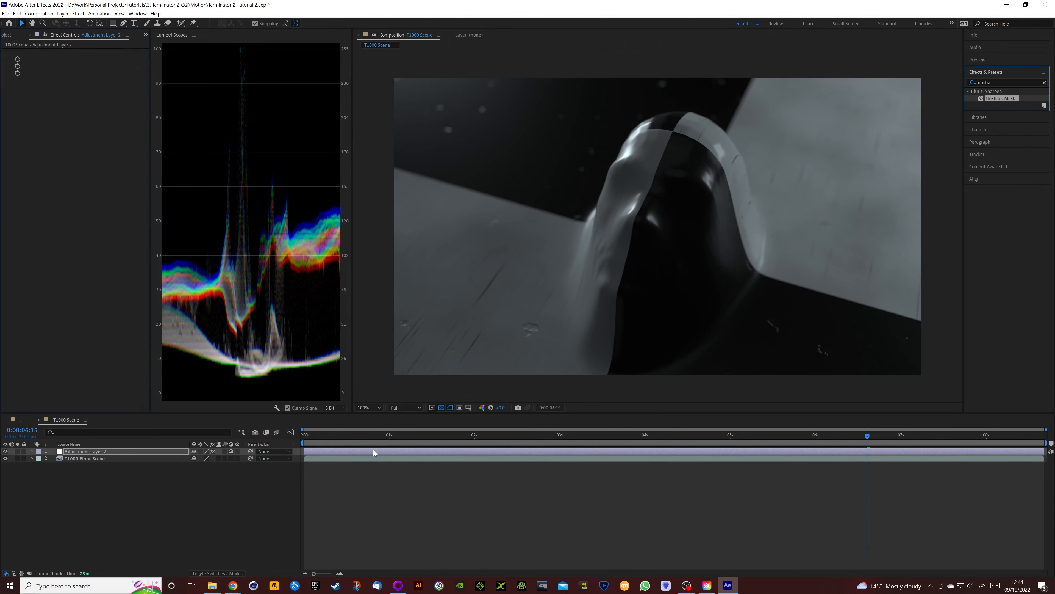
Set the Unsharp Mask amount to about 101, judging the sharpening on the composition at 200% magnification
{"action": "left_click", "coordinate": [364, 408]}
{"action": "left_click", "coordinate": [378, 509]}
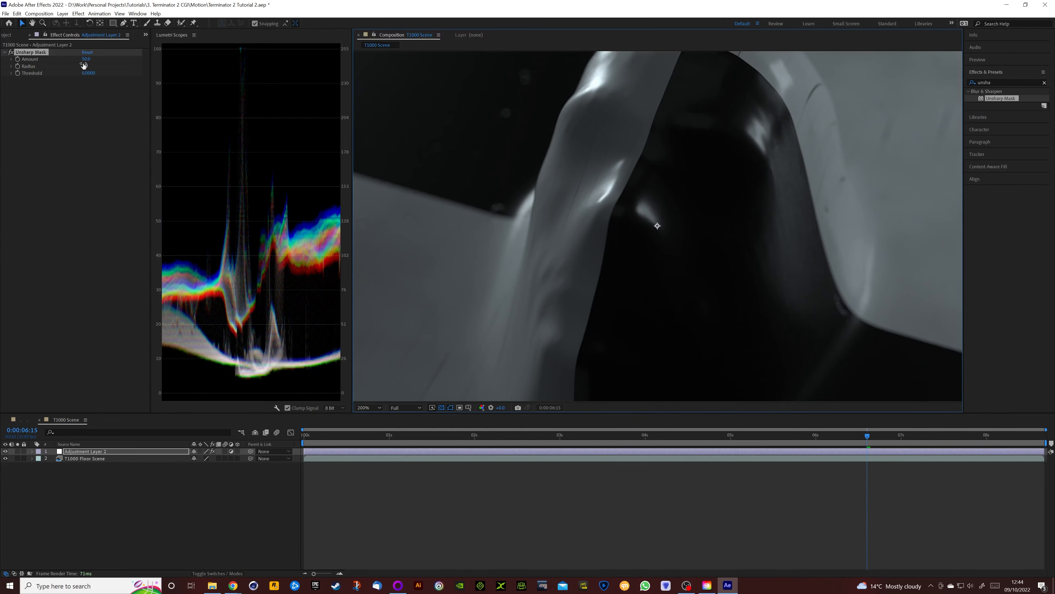
{"action": "left_click_drag", "start_coordinate": [83, 63], "coordinate": [125, 63]}
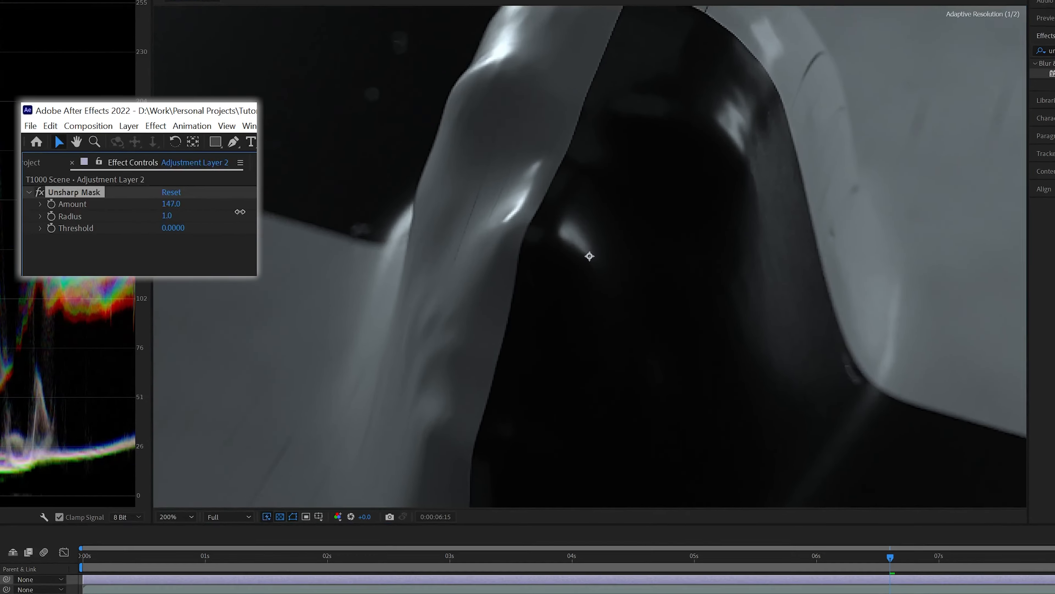
{"action": "left_click_drag", "start_coordinate": [240, 212], "coordinate": [210, 216]}
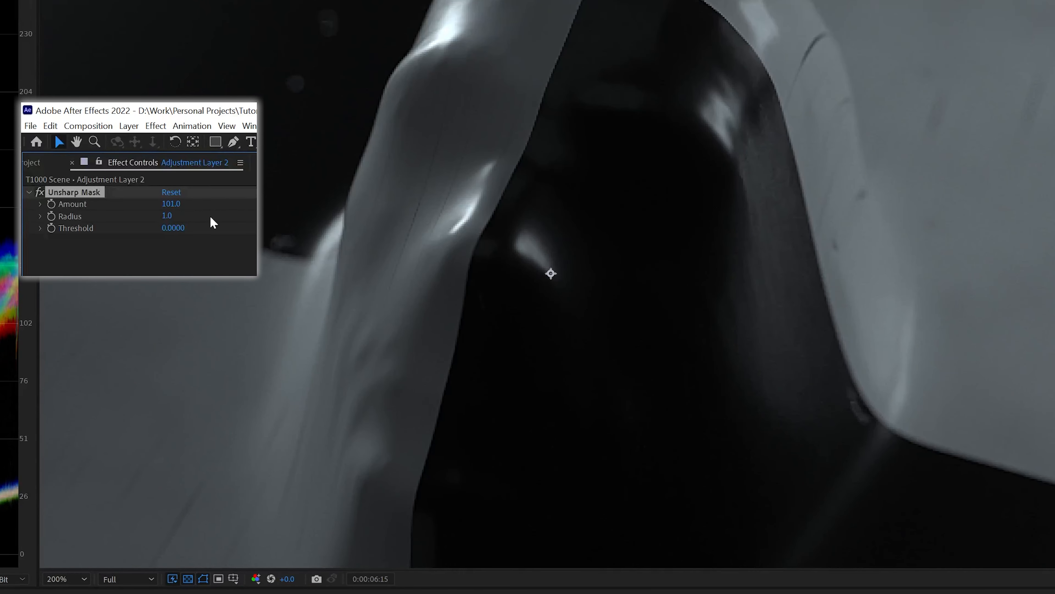
Try an Unsharp Mask radius of up to about 6.4, and return it to 1.0 with the composition viewed at 100%
{"action": "left_click_drag", "start_coordinate": [165, 217], "coordinate": [210, 221]}
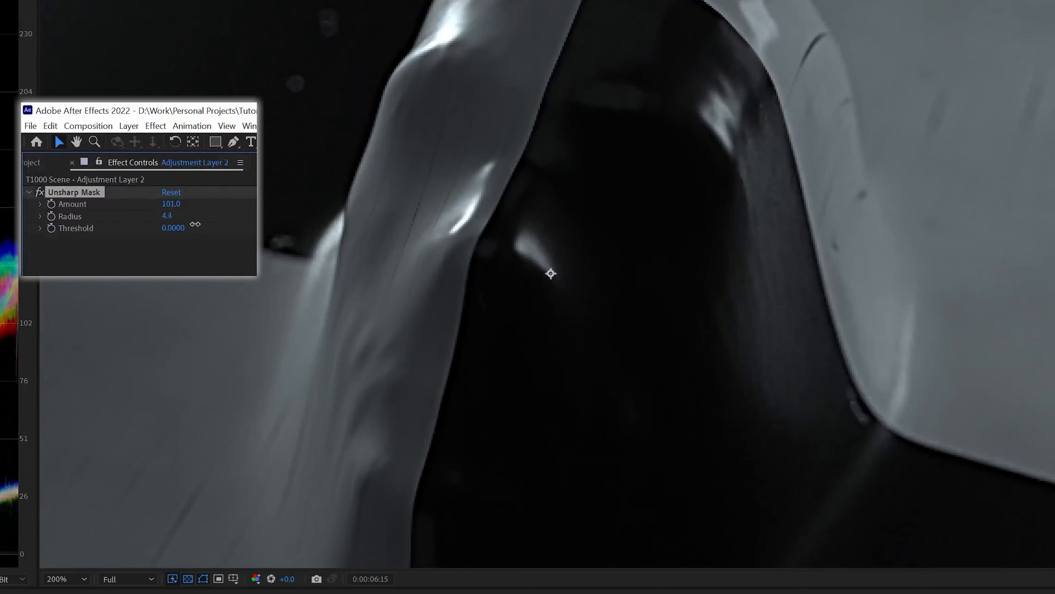
{"action": "left_click_drag", "start_coordinate": [214, 225], "coordinate": [210, 224]}
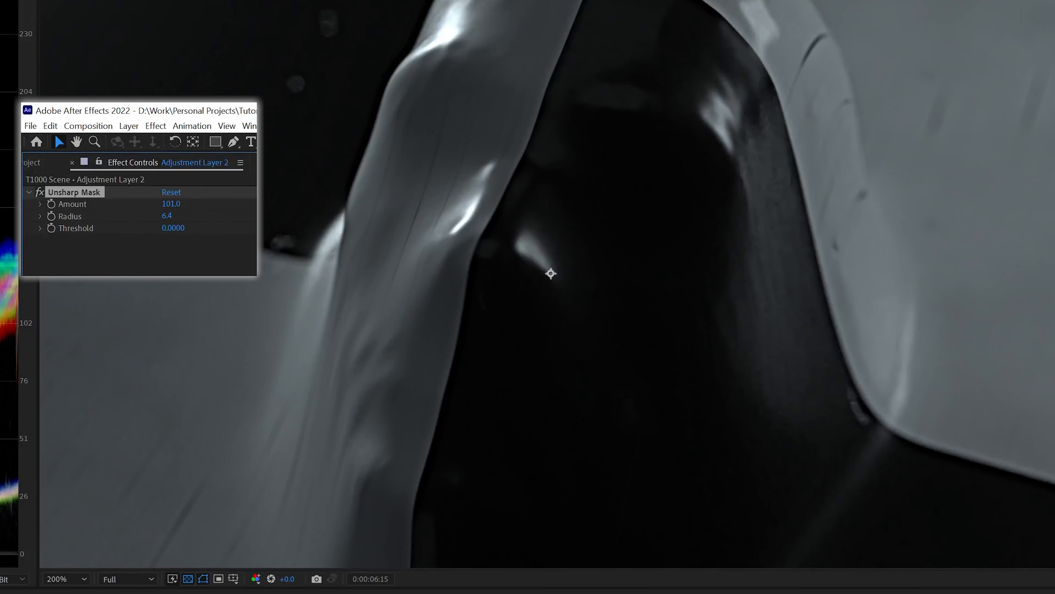
{"action": "left_click", "coordinate": [77, 578]}
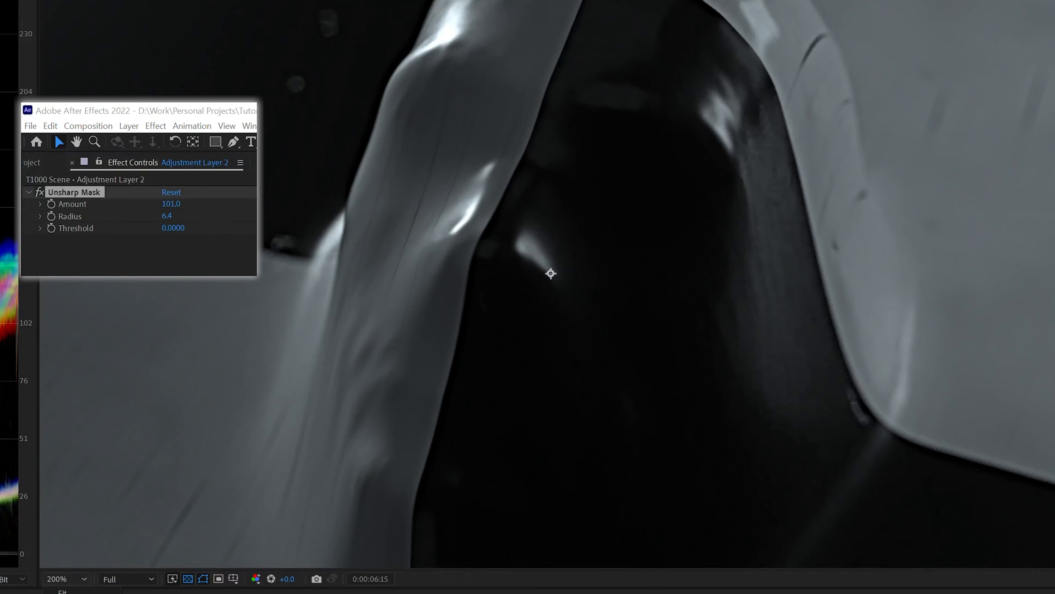
{"action": "left_click", "coordinate": [67, 592]}
{"action": "left_click_drag", "start_coordinate": [171, 220], "coordinate": [132, 223]}
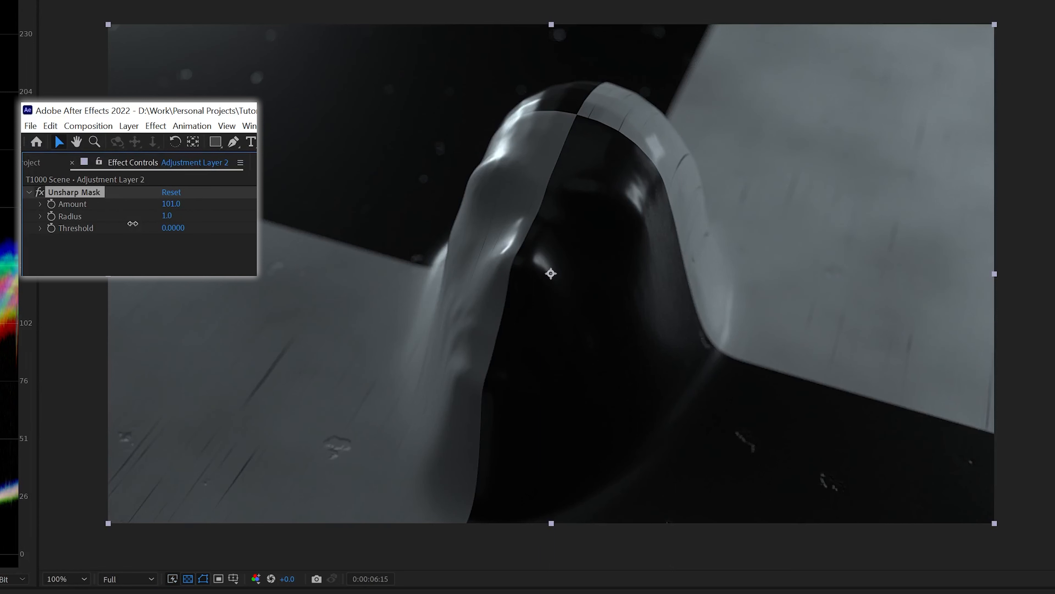
Toggle the Unsharp Mask effect off and on to compare the image with and without sharpening
{"action": "left_click", "coordinate": [40, 191]}
{"action": "left_click", "coordinate": [40, 192]}
{"action": "left_click", "coordinate": [40, 192]}
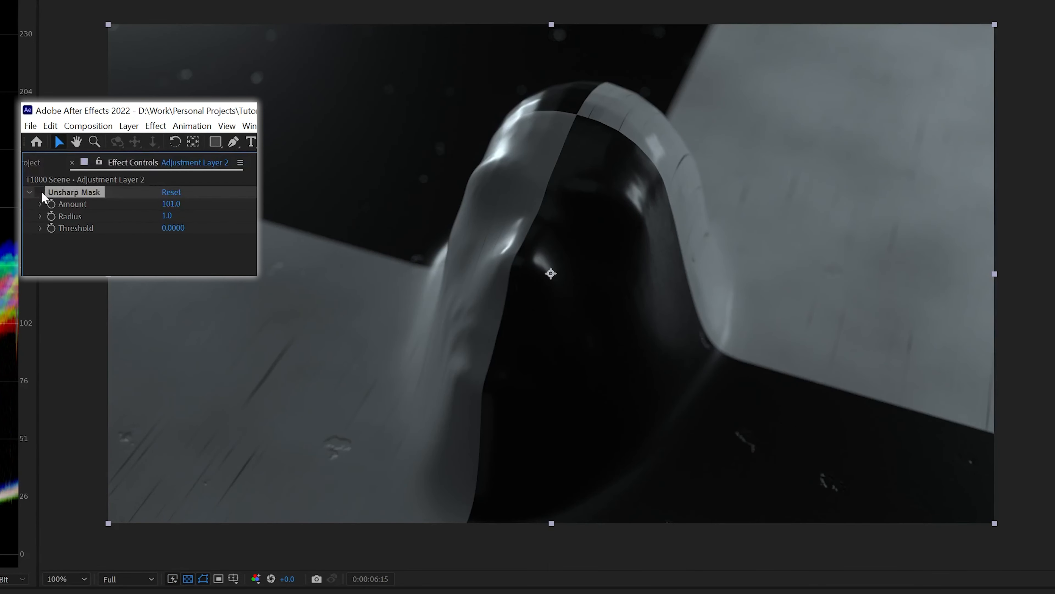
{"action": "left_click", "coordinate": [41, 192]}
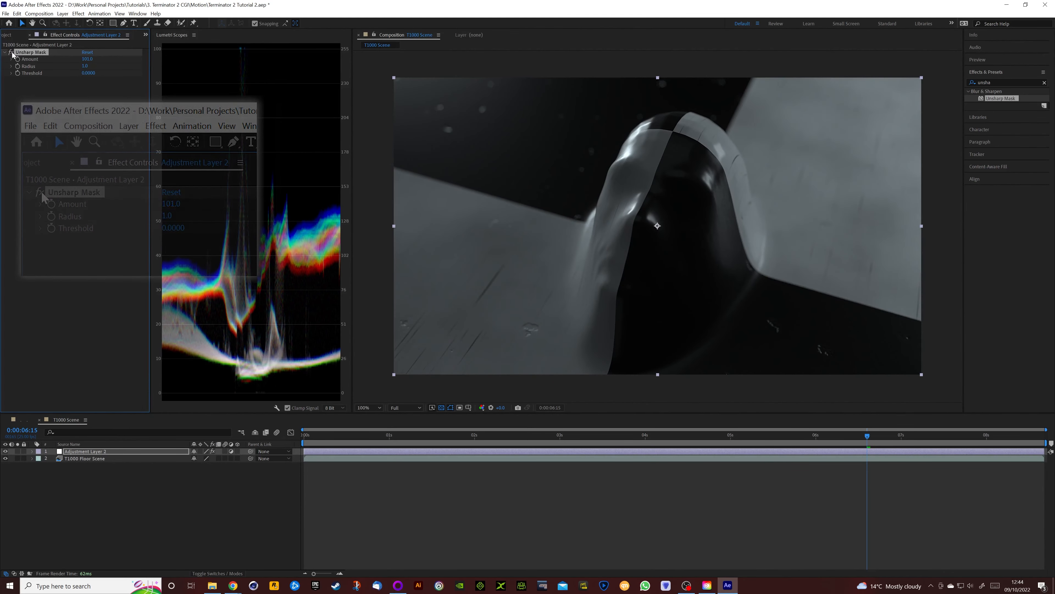
Find Lumetri Color among the Color Correction effects and apply it to the adjustment layer
{"action": "left_click", "coordinate": [1044, 83]}
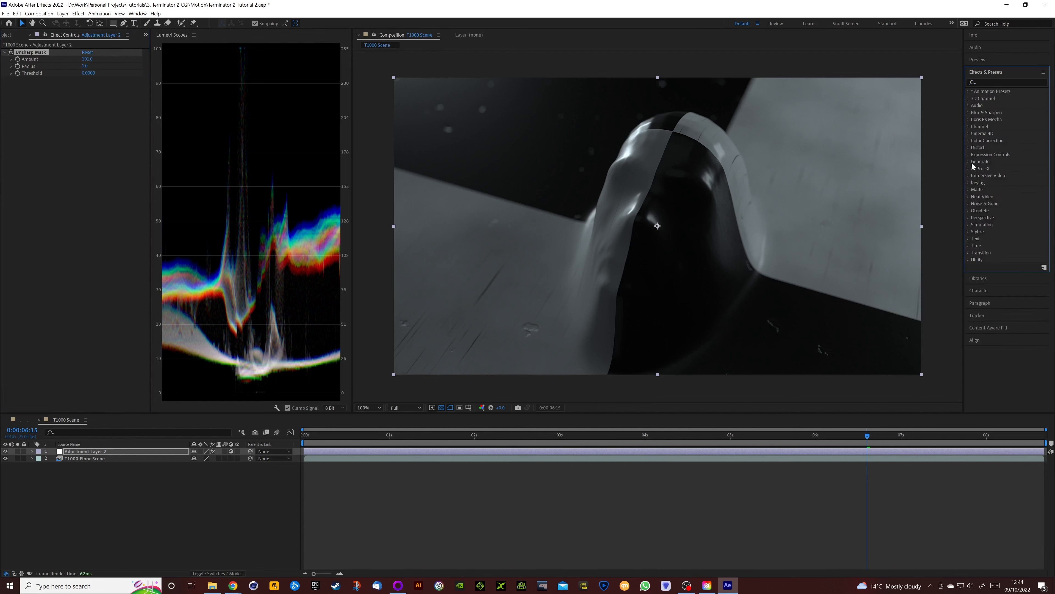
{"action": "left_click", "coordinate": [968, 141]}
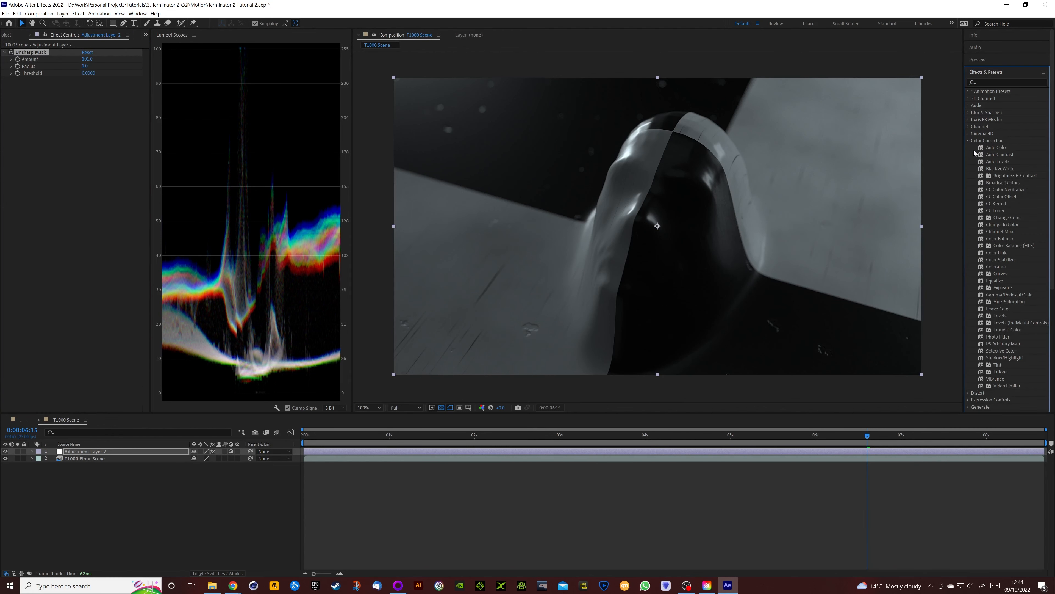
{"action": "left_click_drag", "start_coordinate": [1003, 332], "coordinate": [560, 453]}
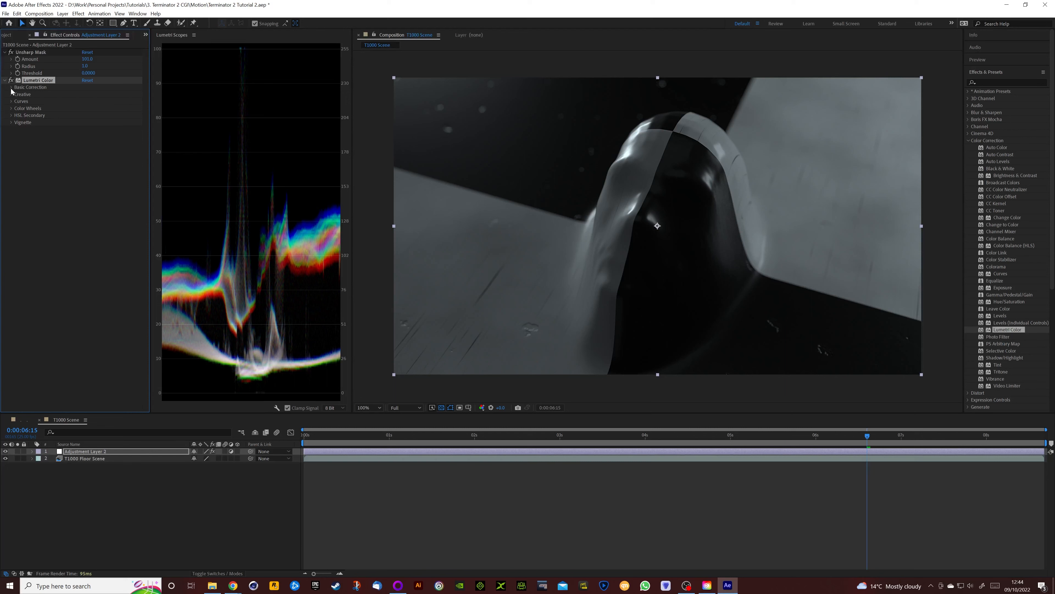
In Lumetri's Color Wheels, darken the shadows slightly, raise the highlights strongly, and lower the midtones a touch
{"action": "left_click", "coordinate": [12, 108]}
{"action": "left_click_drag", "start_coordinate": [28, 198], "coordinate": [28, 202]}
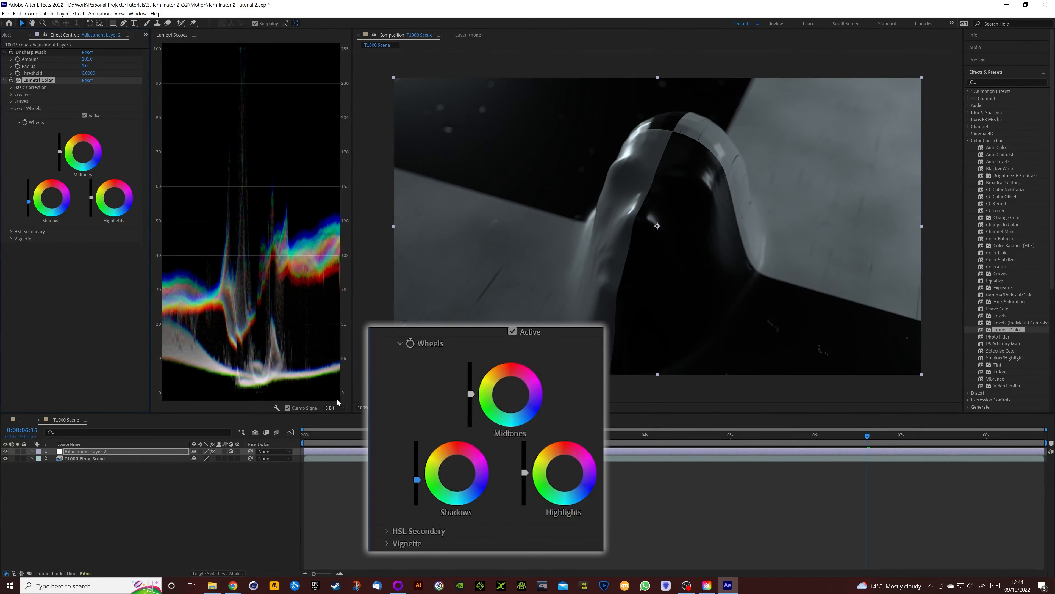
{"action": "left_click_drag", "start_coordinate": [91, 197], "coordinate": [92, 183]}
{"action": "left_click_drag", "start_coordinate": [91, 182], "coordinate": [91, 180]}
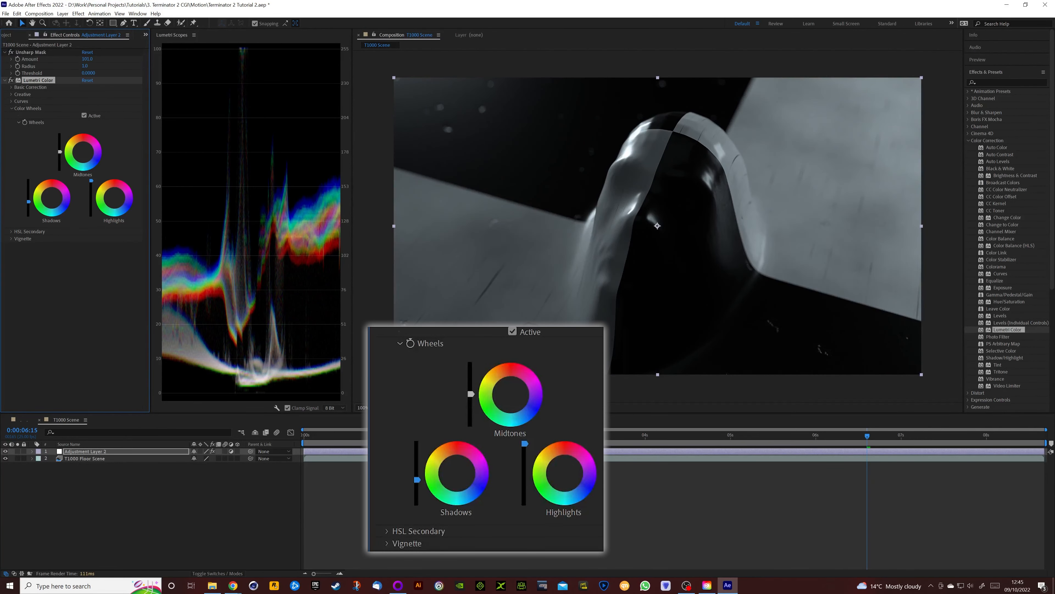
{"action": "left_click_drag", "start_coordinate": [60, 152], "coordinate": [60, 153]}
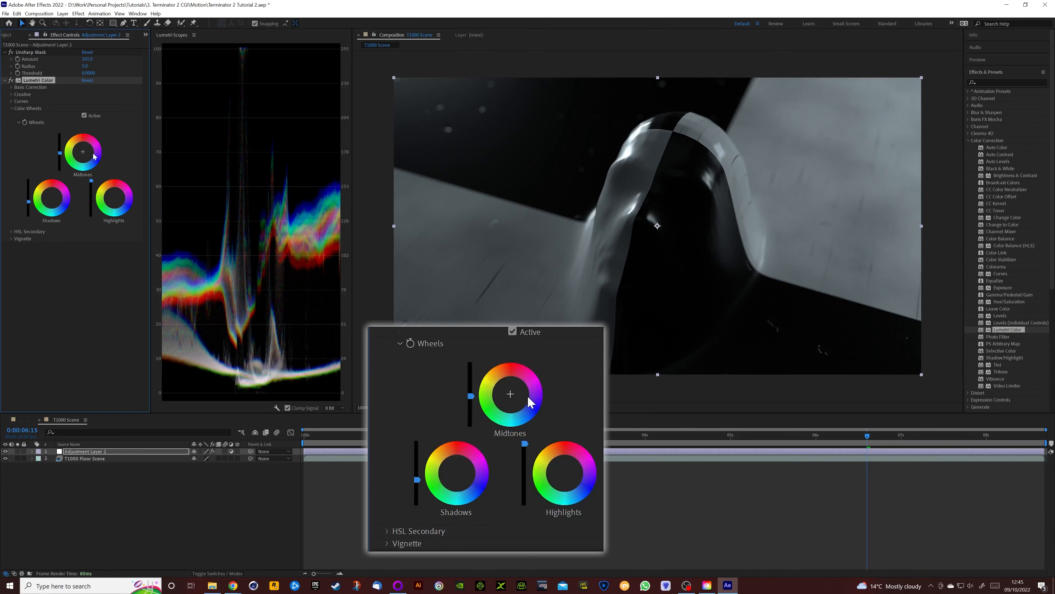
Tint the midtones wheel slightly toward blue with the highlights wheel near neutral, and check the grade at the composition's first frame
{"action": "left_click_drag", "start_coordinate": [84, 154], "coordinate": [84, 153]}
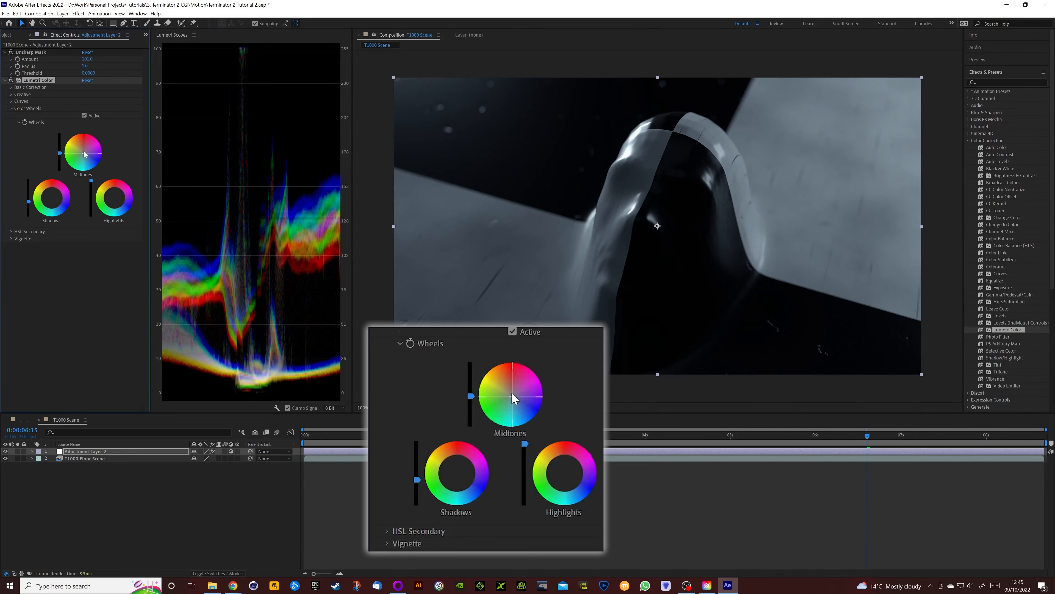
{"action": "left_click_drag", "start_coordinate": [117, 207], "coordinate": [118, 207]}
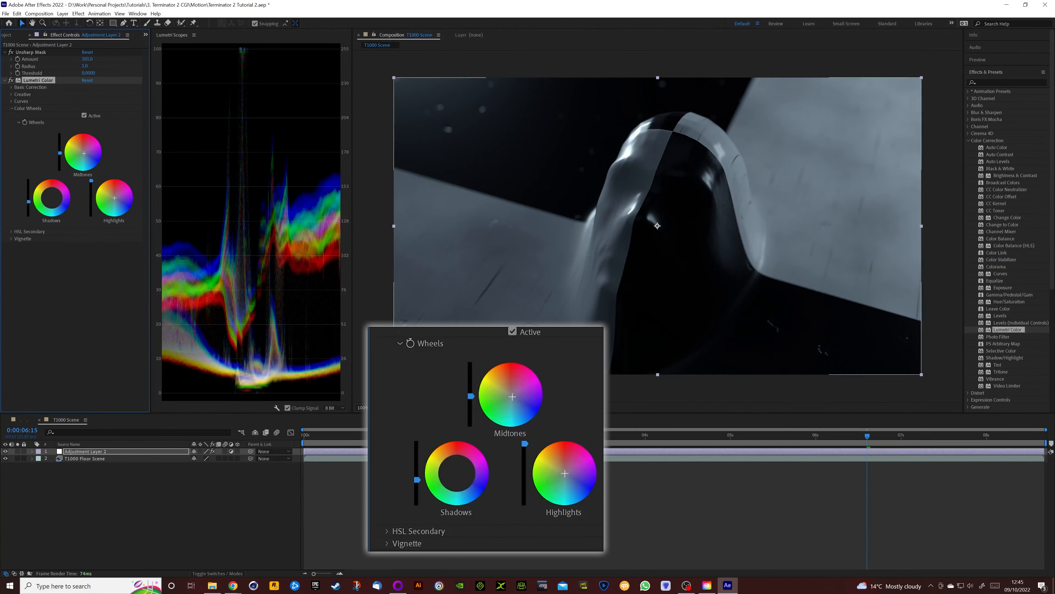
{"action": "left_click", "coordinate": [486, 499]}
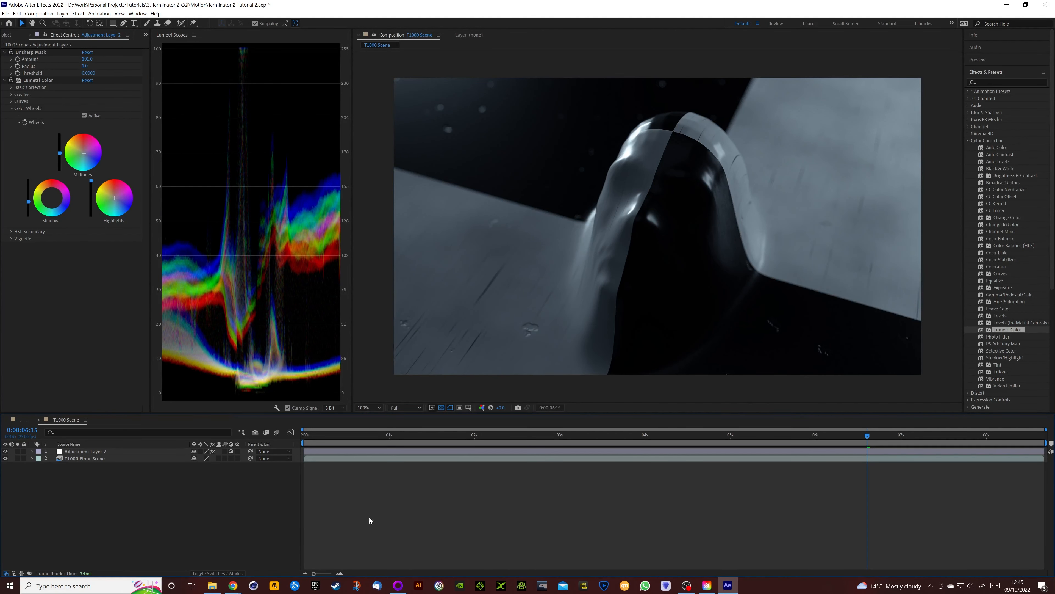
{"action": "left_click", "coordinate": [306, 435]}
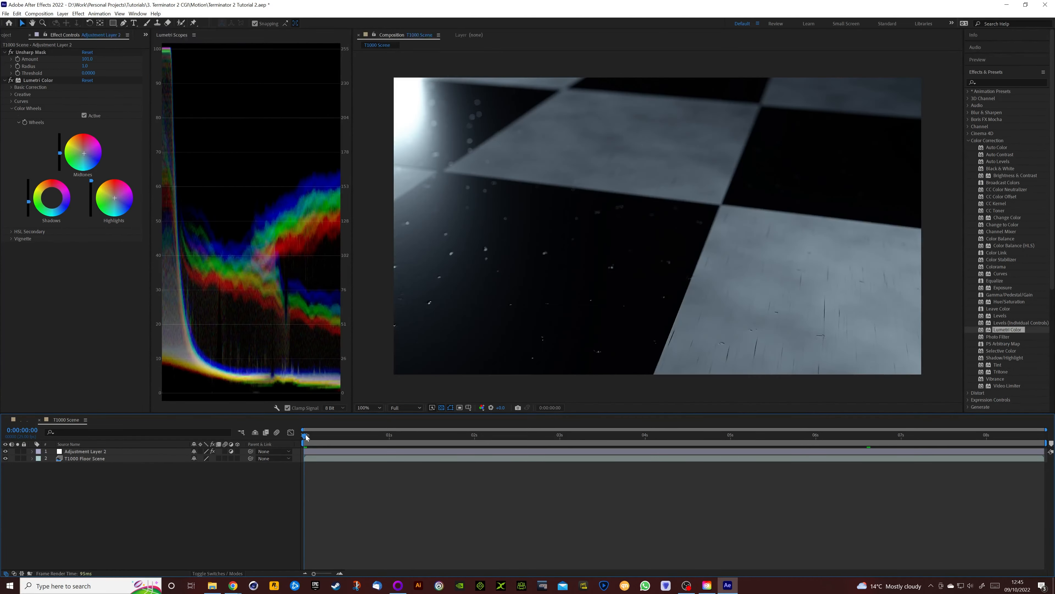